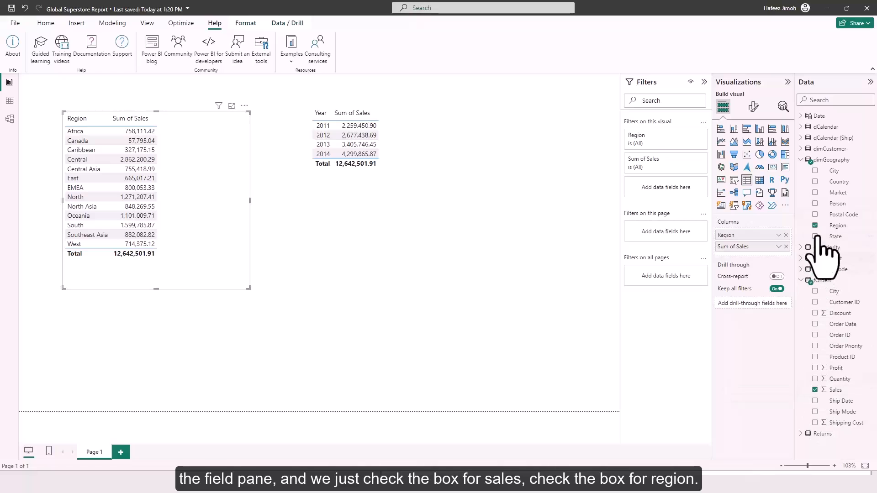
Step: Rearrange the two tables so the Region table sits further up-left and much wider, with the Year table beside it
{"action": "left_click", "coordinate": [417, 173]}
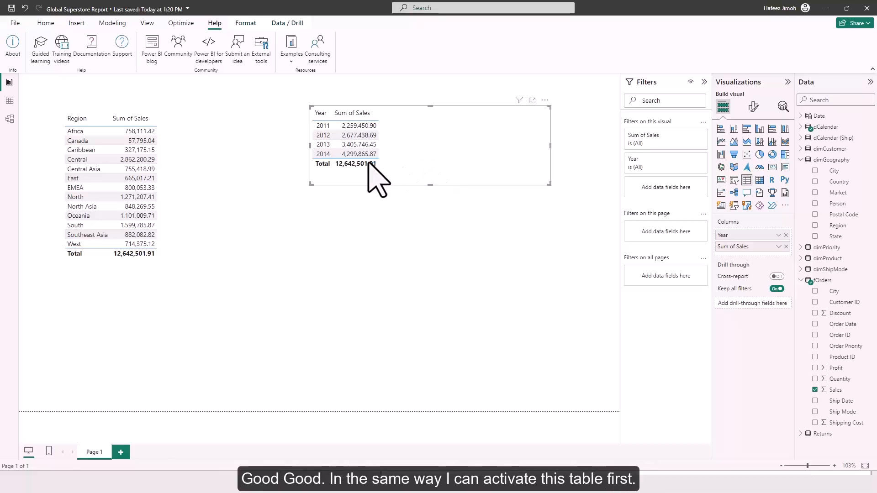
{"action": "left_click", "coordinate": [222, 185]}
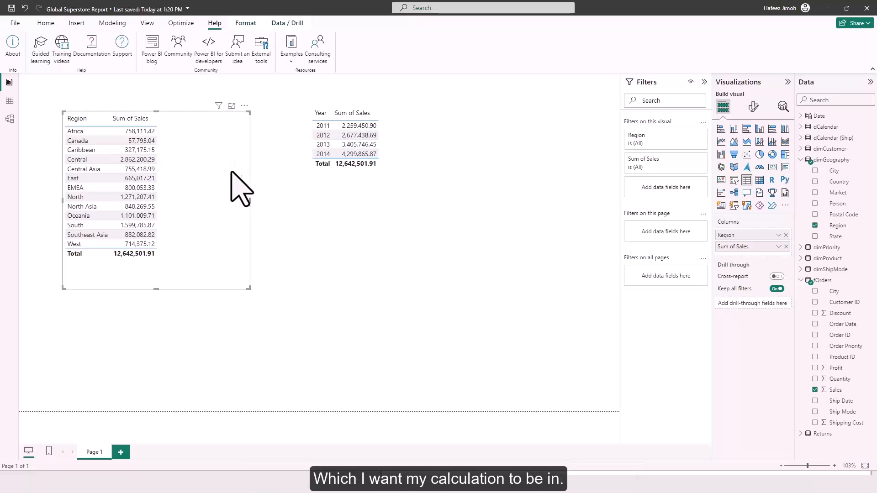
{"action": "left_click_drag", "start_coordinate": [232, 173], "coordinate": [210, 153]}
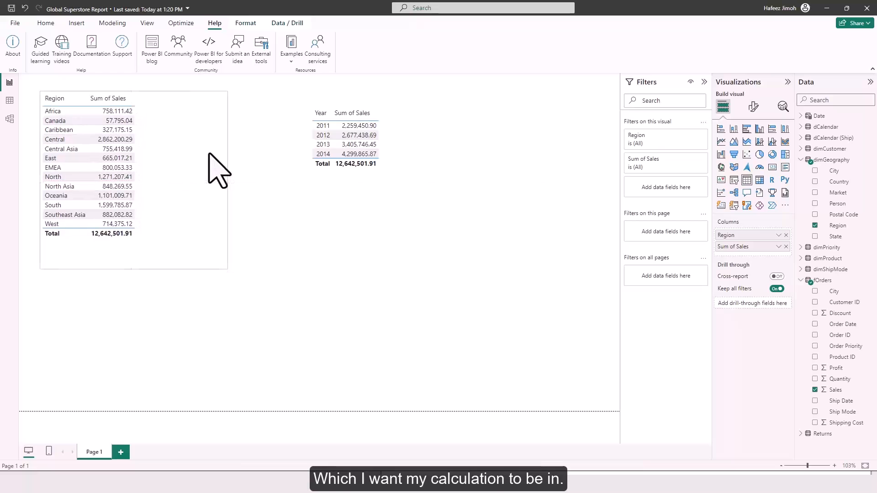
{"action": "left_click_drag", "start_coordinate": [225, 268], "coordinate": [302, 276]}
{"action": "left_click_drag", "start_coordinate": [448, 169], "coordinate": [552, 172]}
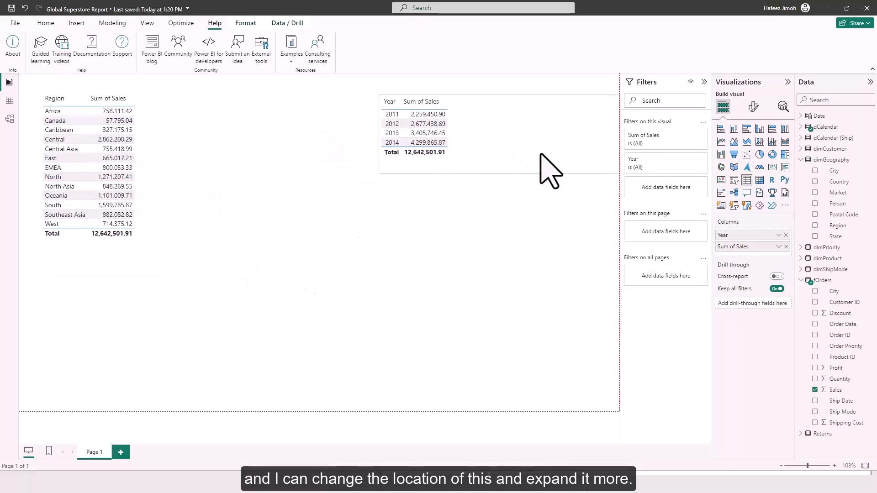
{"action": "left_click", "coordinate": [289, 183]}
{"action": "left_click_drag", "start_coordinate": [302, 277], "coordinate": [363, 289]}
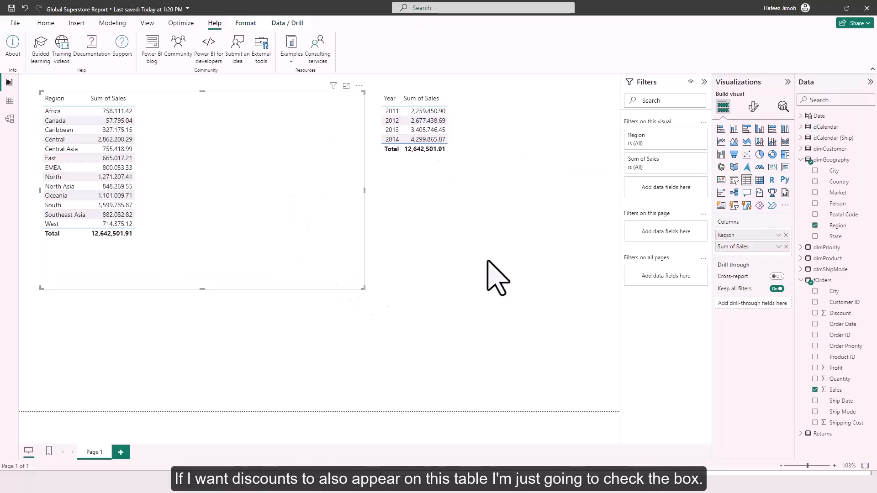
Step: Add the Discount, Profit and Shipping Cost fields from fOrders to the Region table
{"action": "left_click", "coordinate": [817, 314]}
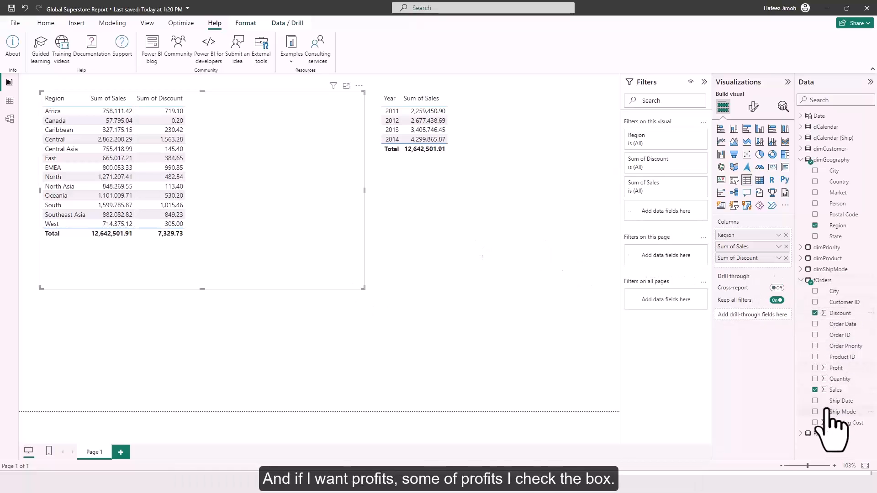
{"action": "left_click", "coordinate": [815, 368]}
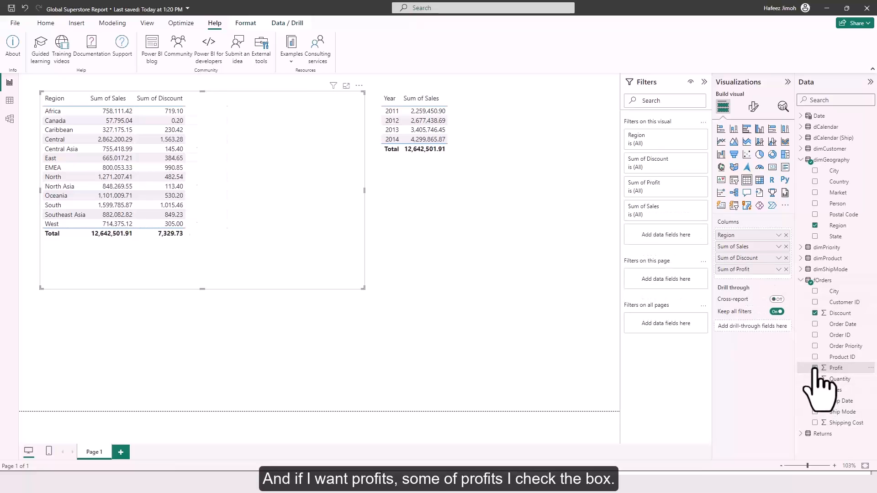
{"action": "left_click", "coordinate": [816, 425]}
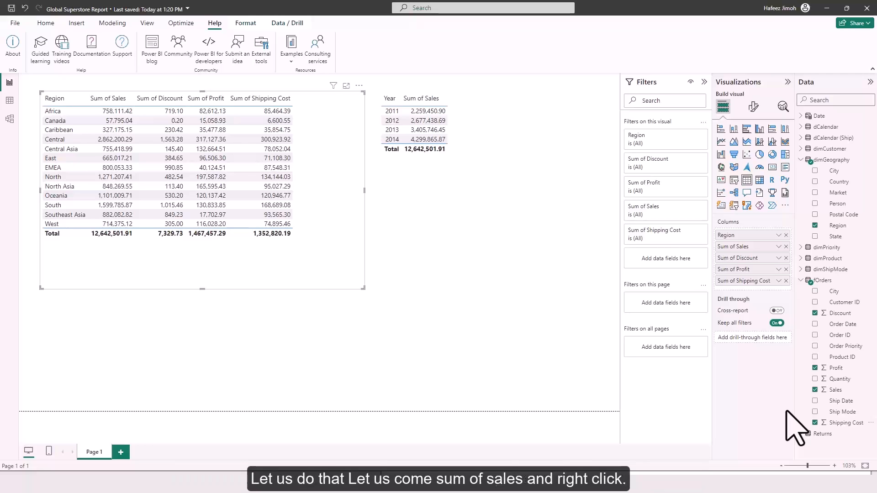
Step: Change the aggregation of Sales and Discount in the Region table to Average
{"action": "right_click", "coordinate": [782, 249]}
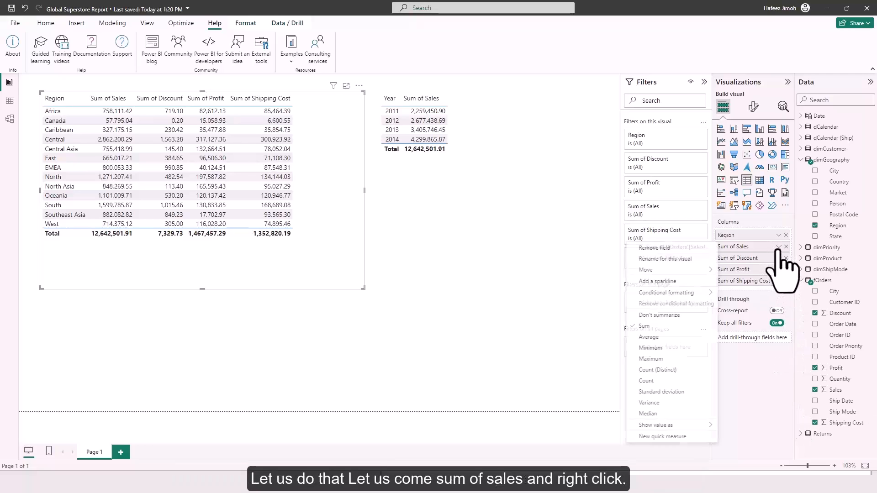
{"action": "left_click", "coordinate": [680, 339]}
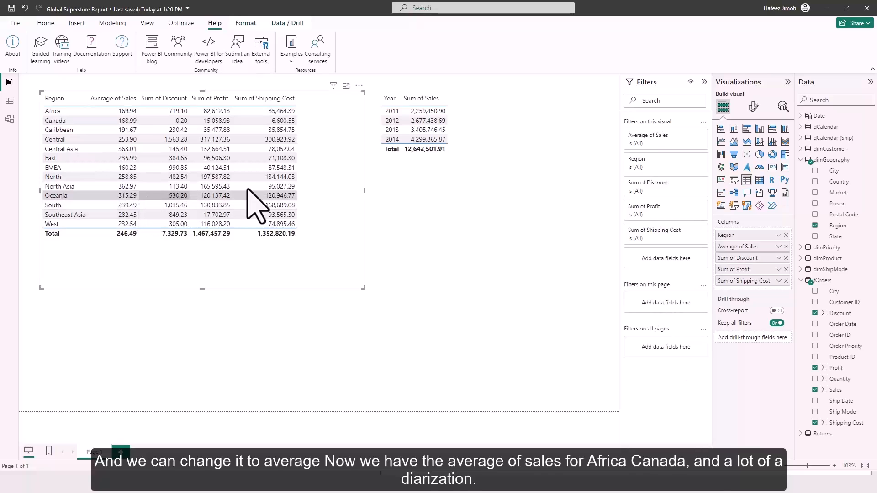
{"action": "left_click", "coordinate": [778, 258]}
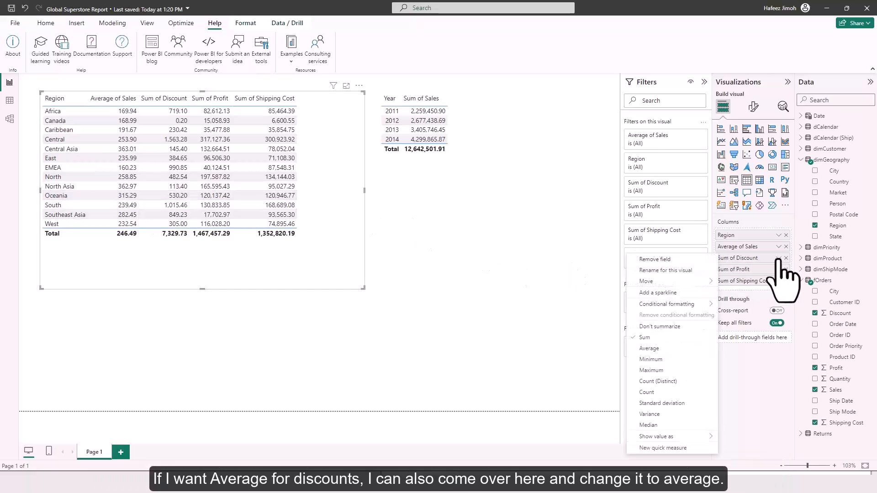
{"action": "left_click", "coordinate": [676, 348]}
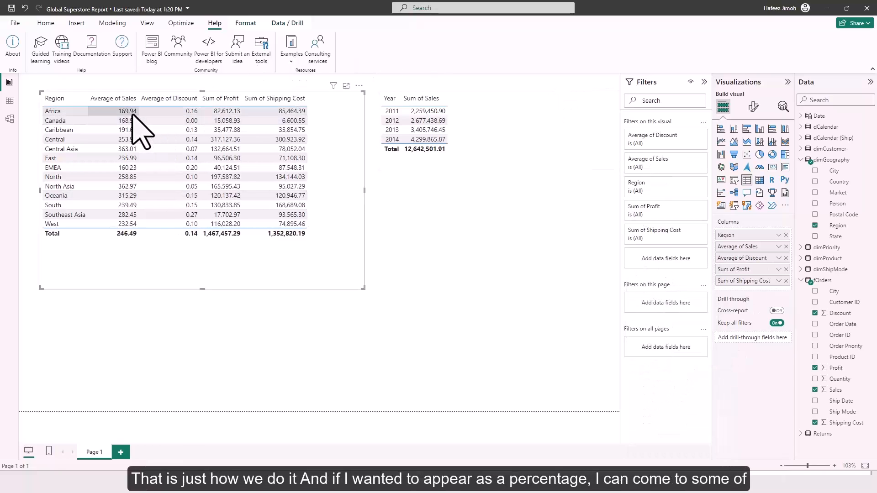
Step: Show the Region table's Sales values as percent of grand total and set their aggregation to Sum
{"action": "left_click", "coordinate": [777, 247]}
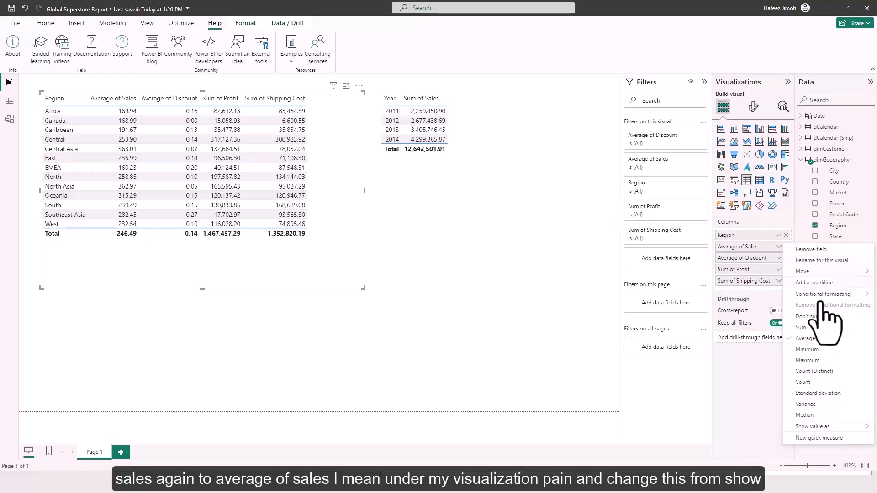
{"action": "mouse_move", "coordinate": [827, 428]}
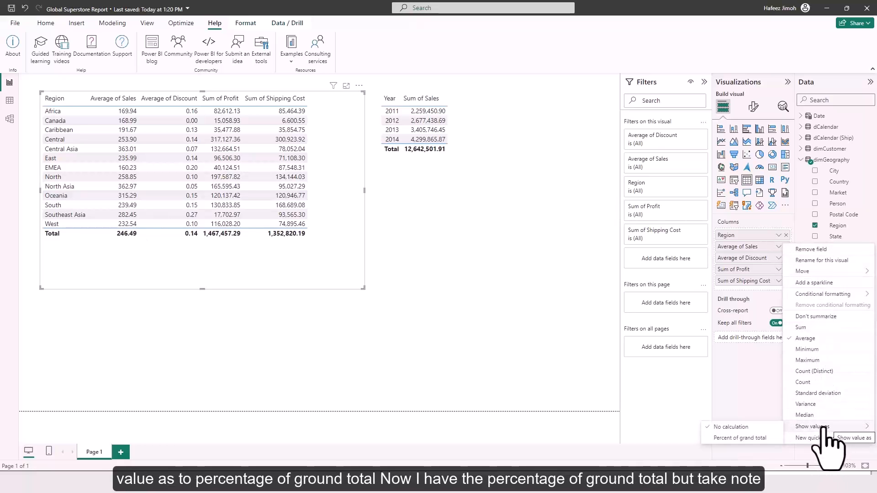
{"action": "left_click", "coordinate": [753, 438]}
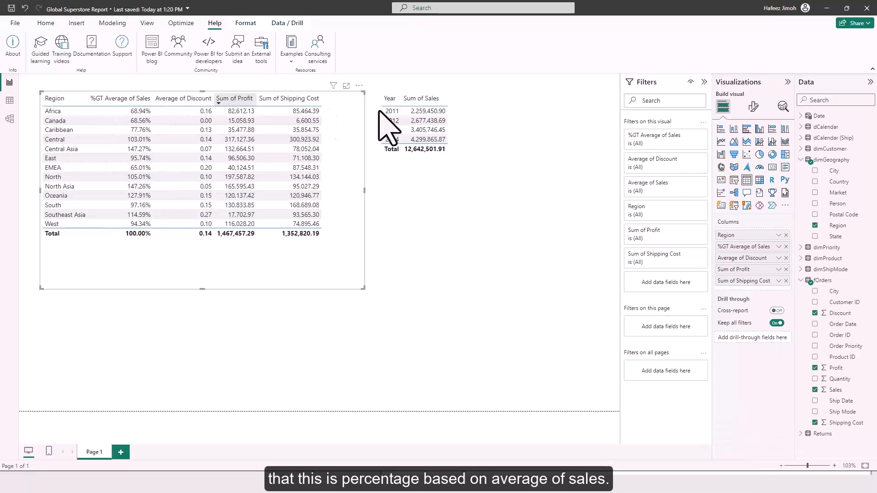
{"action": "left_click", "coordinate": [778, 247]}
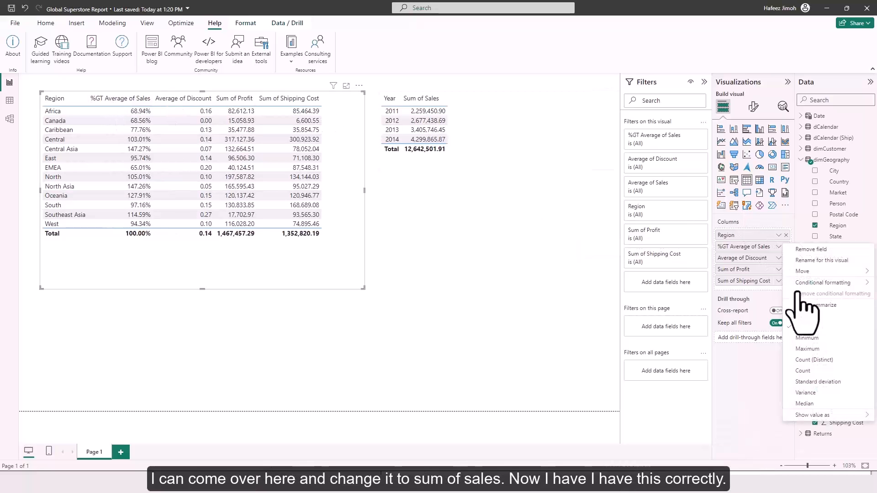
{"action": "left_click", "coordinate": [834, 315]}
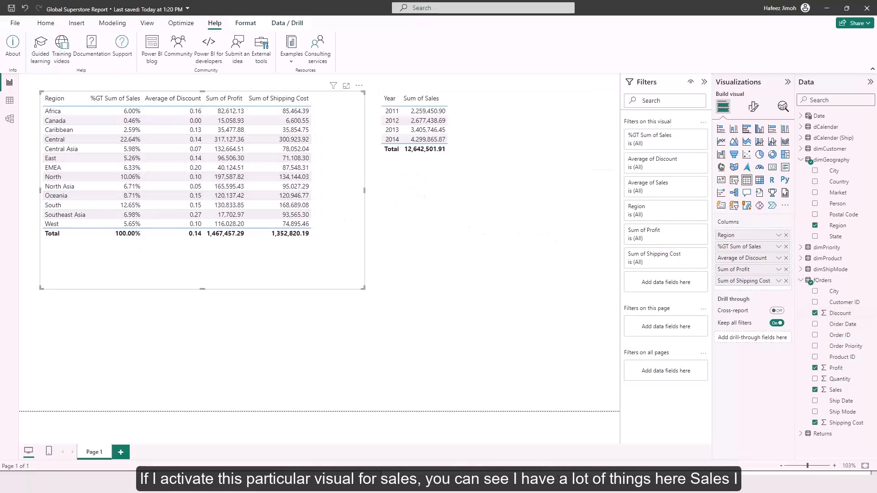
Step: Examine the summarization and data category options available for the Sales column
{"action": "left_click", "coordinate": [837, 389]}
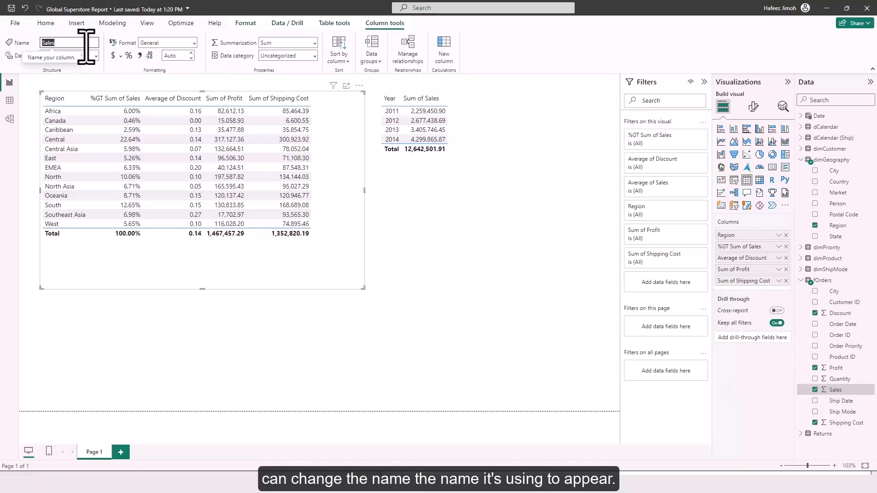
{"action": "left_click", "coordinate": [314, 42]}
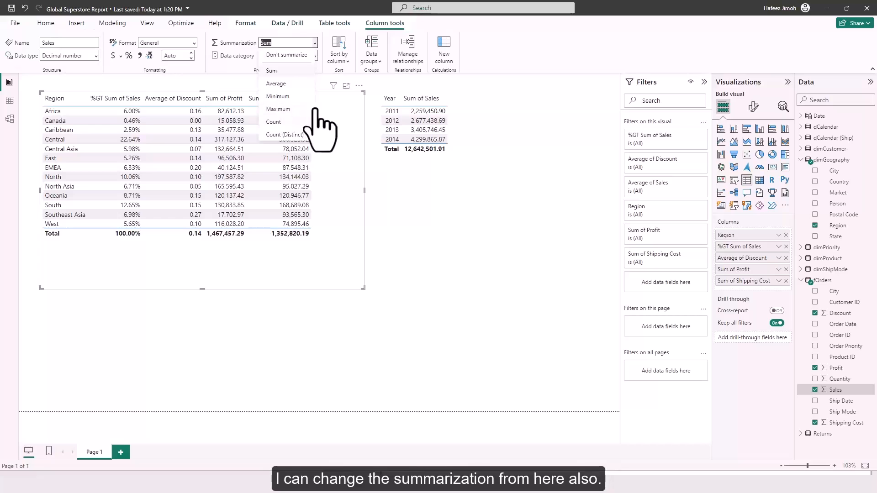
{"action": "left_click", "coordinate": [546, 99]}
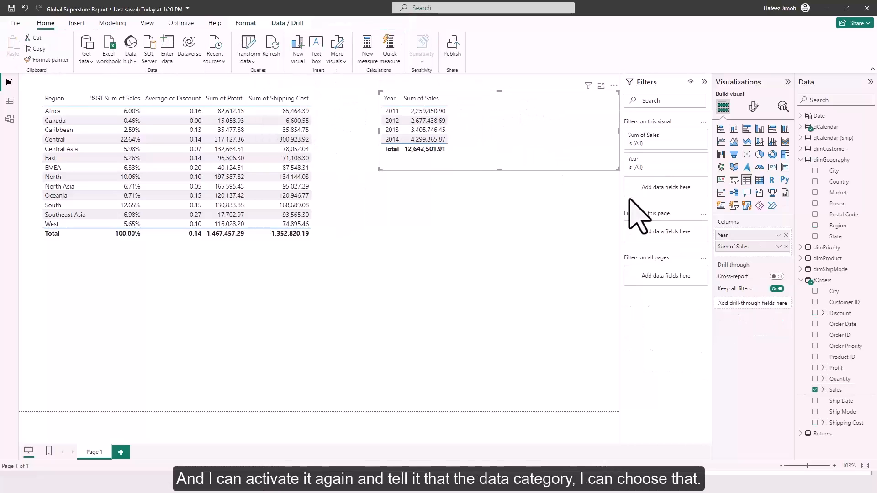
{"action": "left_click", "coordinate": [842, 389]}
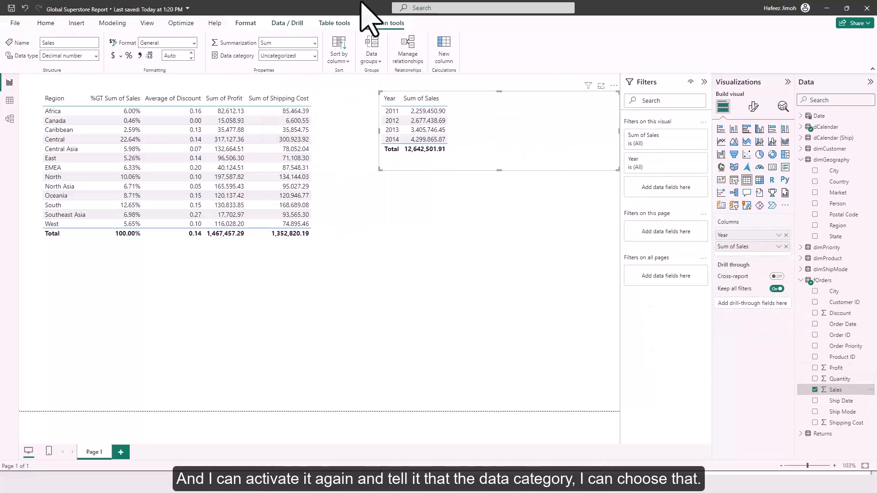
{"action": "left_click", "coordinate": [315, 56]}
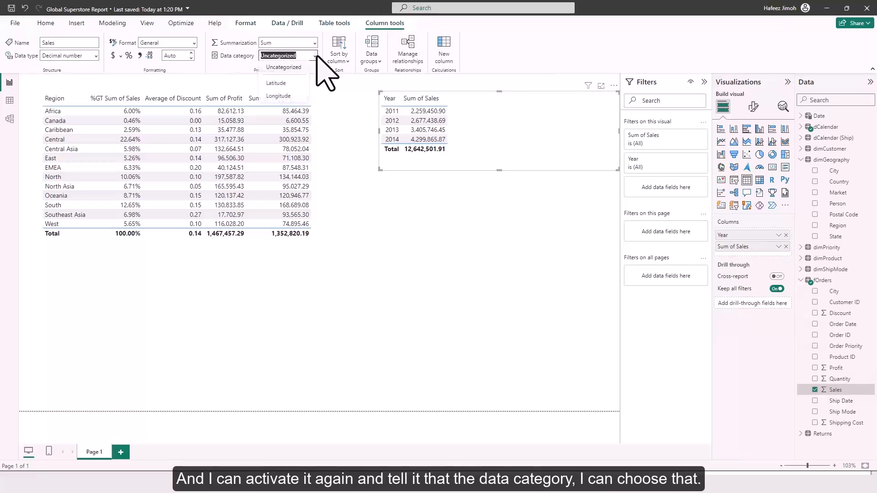
{"action": "left_click", "coordinate": [332, 97]}
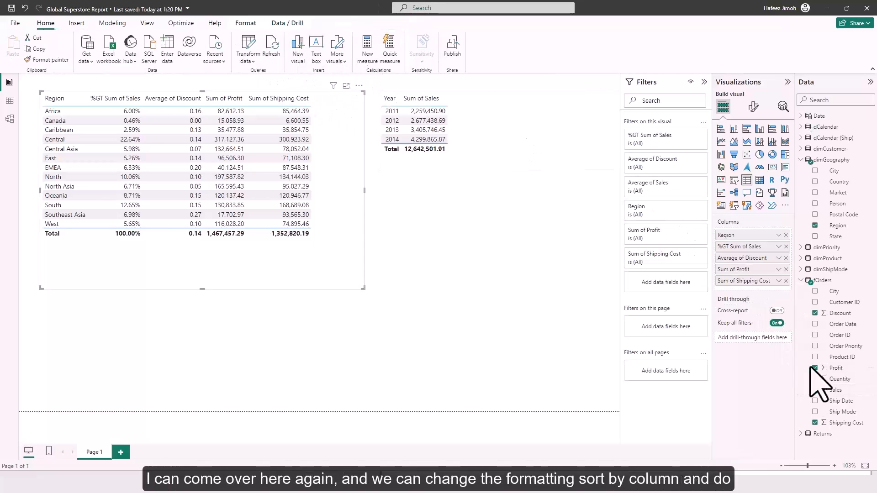
Step: Shift the Region table slightly left and set its Sales values to show with no calculation
{"action": "left_click", "coordinate": [833, 390]}
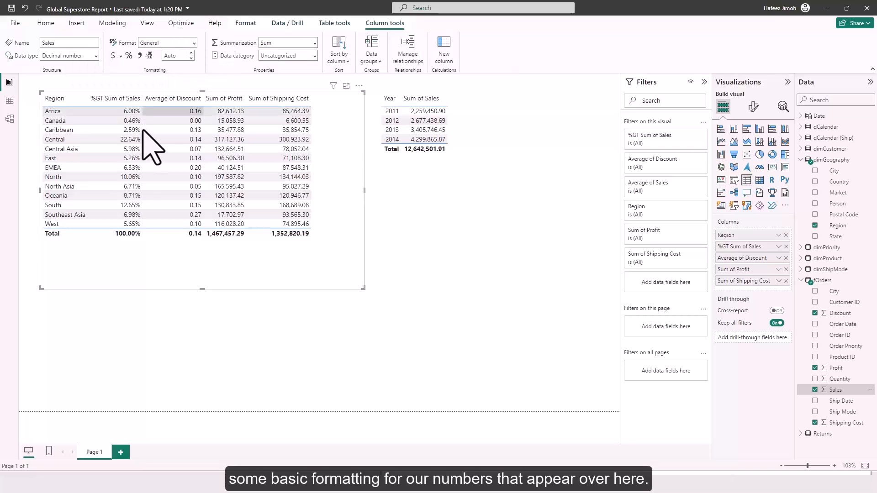
{"action": "left_click_drag", "start_coordinate": [132, 186], "coordinate": [124, 226]}
{"action": "left_click_drag", "start_coordinate": [316, 151], "coordinate": [329, 166]}
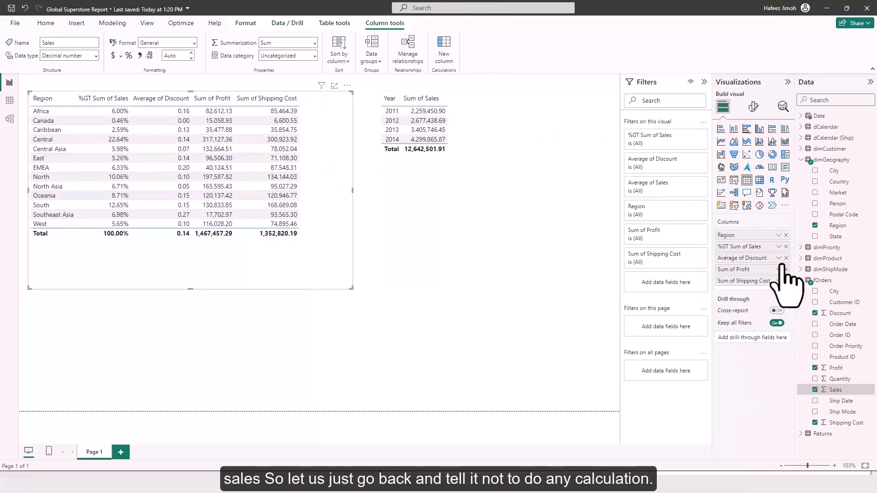
{"action": "left_click", "coordinate": [778, 247]}
{"action": "mouse_move", "coordinate": [825, 416]}
{"action": "left_click", "coordinate": [731, 415]}
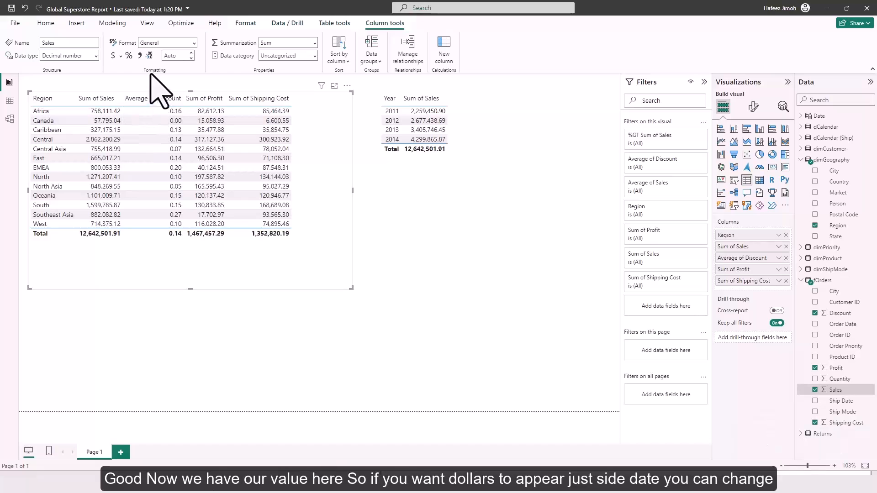
Step: Format the Sales column as Currency with 2 decimal places
{"action": "left_click", "coordinate": [194, 44]}
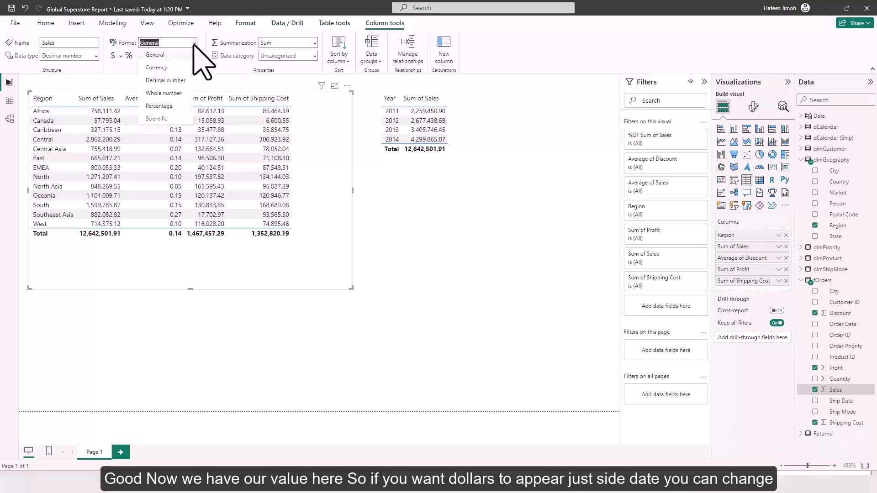
{"action": "left_click", "coordinate": [179, 69]}
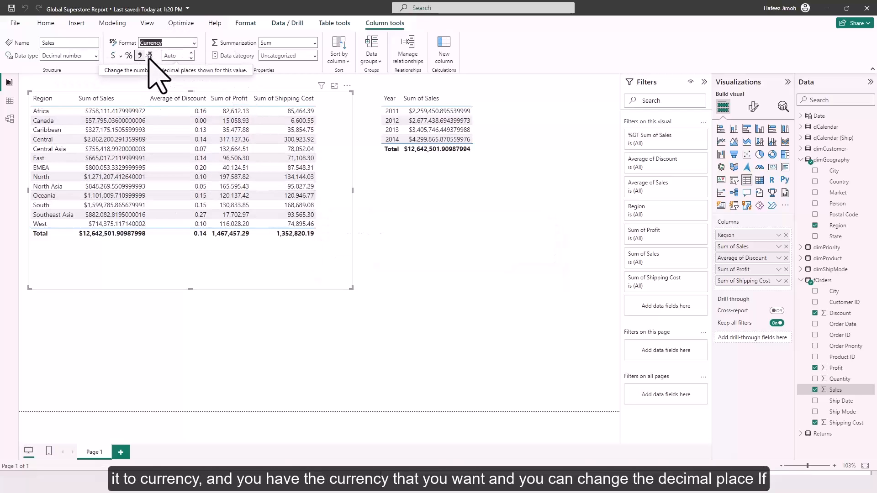
{"action": "left_click", "coordinate": [164, 59]}
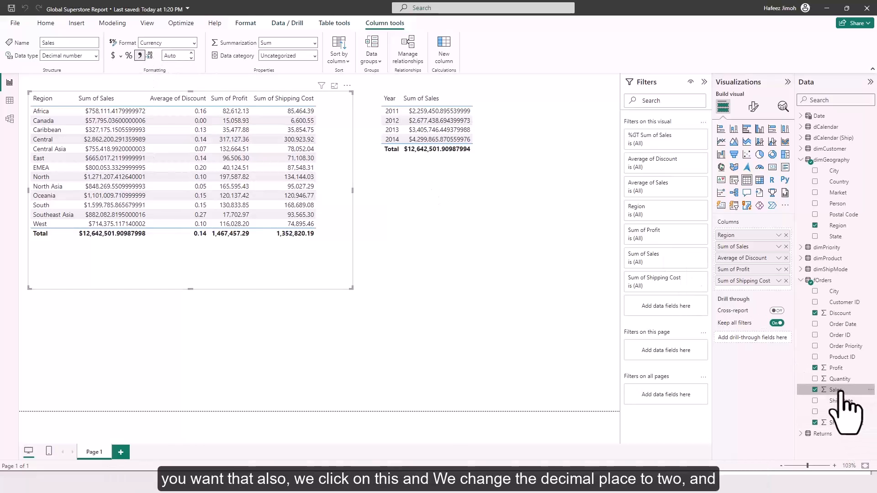
{"action": "left_click", "coordinate": [178, 55]}
{"action": "left_click", "coordinate": [178, 56]}
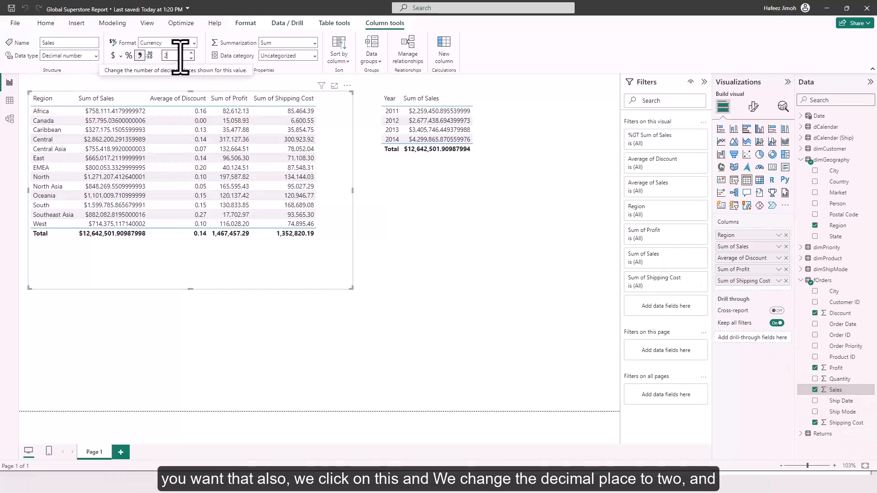
{"action": "type", "text": "2"}
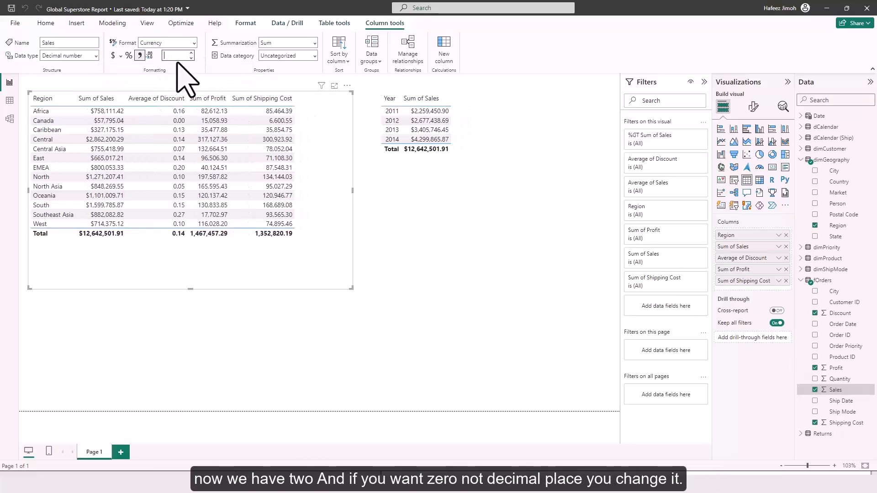
Step: Try 0 decimal places for the Sales column and return it to 2
{"action": "key", "text": "BackSpace"}
{"action": "type", "text": "0"}
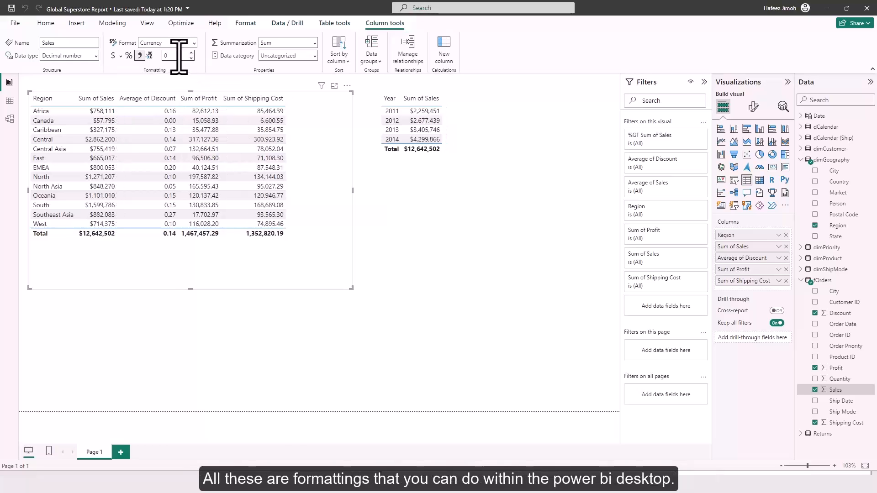
{"action": "key", "text": "Return"}
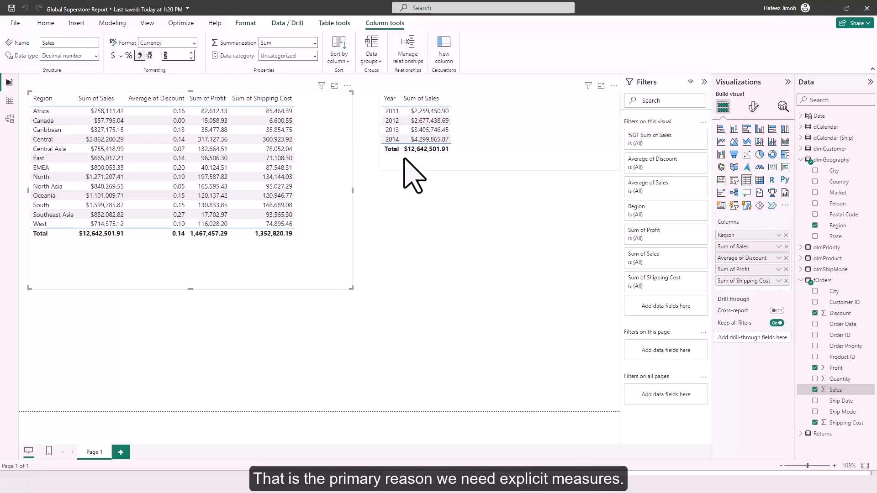
Step: Remove the average discount column from the Region table
{"action": "left_click", "coordinate": [786, 258]}
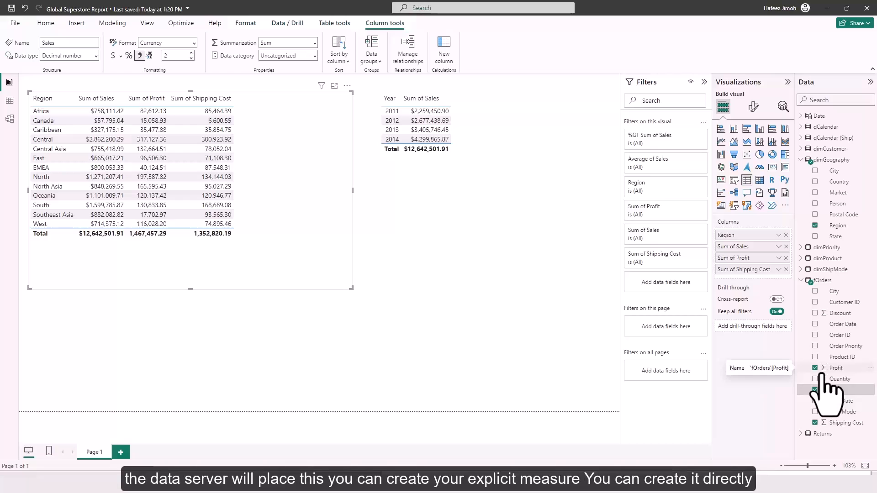
Step: Start a new measure in the fOrders table, expand the formula editor and enlarge its text
{"action": "left_click", "coordinate": [50, 25]}
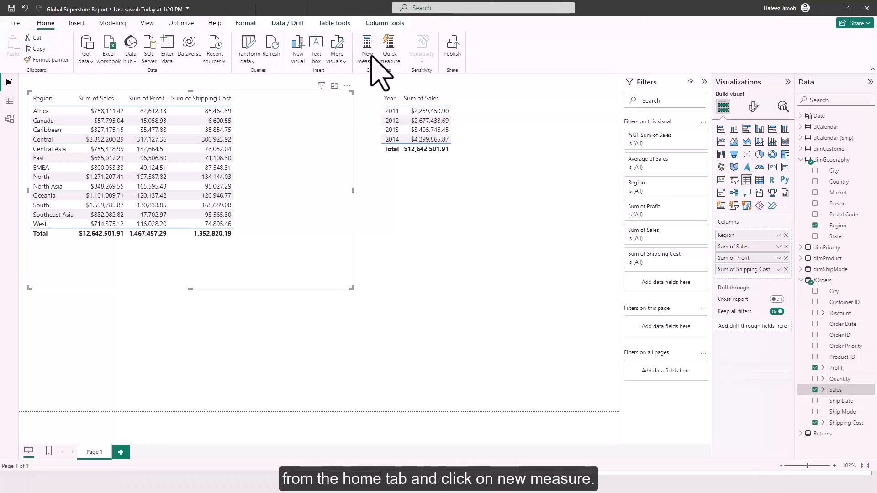
{"action": "right_click", "coordinate": [849, 328]}
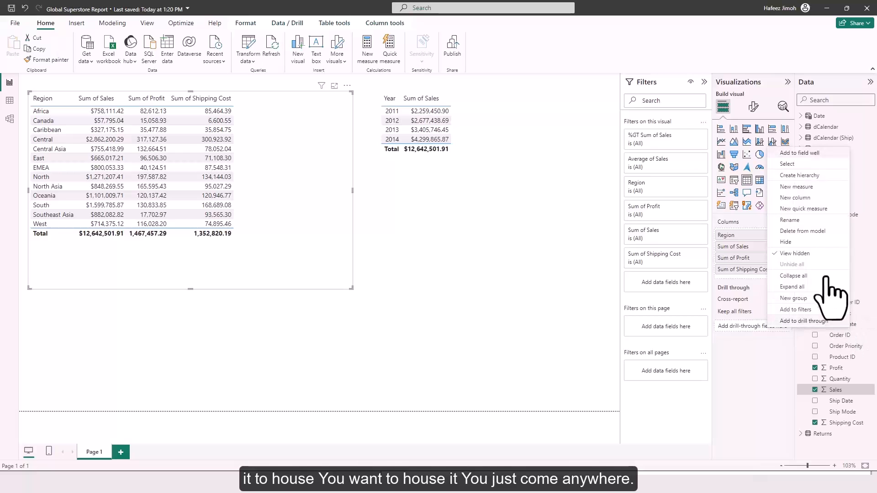
{"action": "right_click", "coordinate": [842, 222]}
{"action": "left_click", "coordinate": [821, 265]}
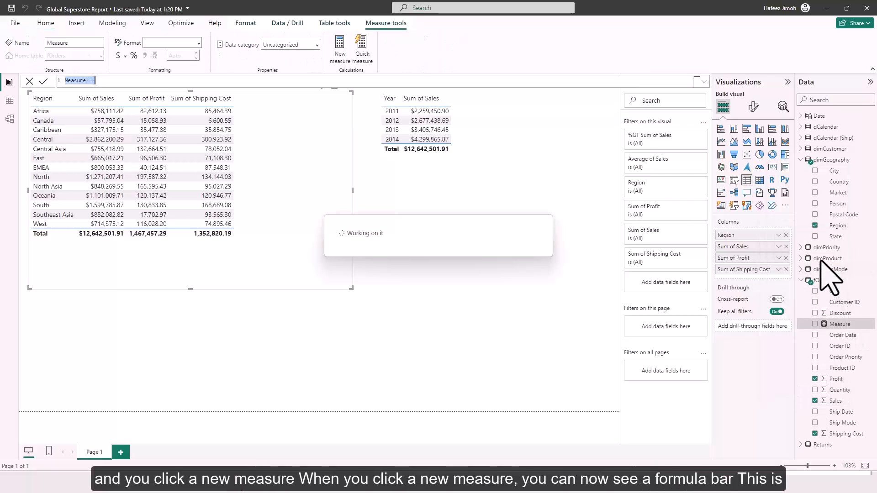
{"action": "left_click", "coordinate": [704, 81]}
{"action": "scroll", "coordinate": [553, 173], "scroll_direction": "up", "scroll_amount": 6, "text": "ctrl"}
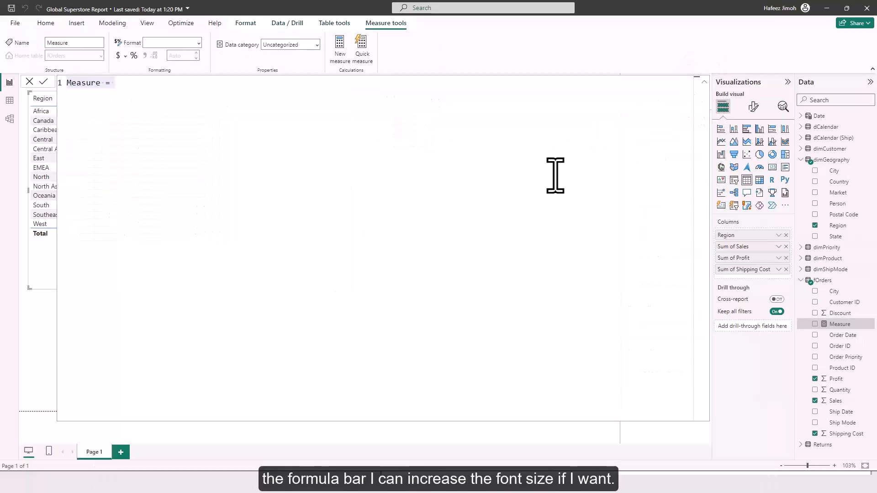
{"action": "scroll", "coordinate": [557, 190], "scroll_direction": "up", "scroll_amount": 1, "text": "ctrl"}
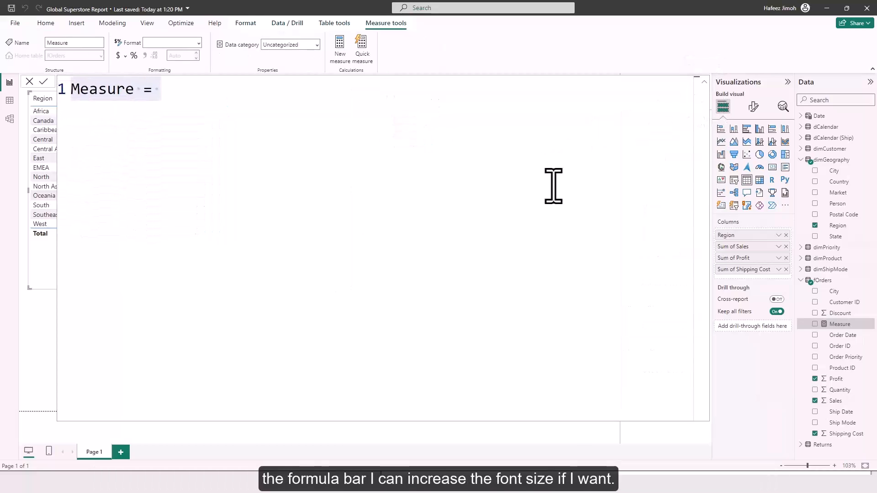
Step: Replace the default measure name with Sales, followed by an equals sign
{"action": "double_click", "coordinate": [547, 153]}
{"action": "key", "text": "ctrl+a"}
{"action": "key", "text": "BackSpace"}
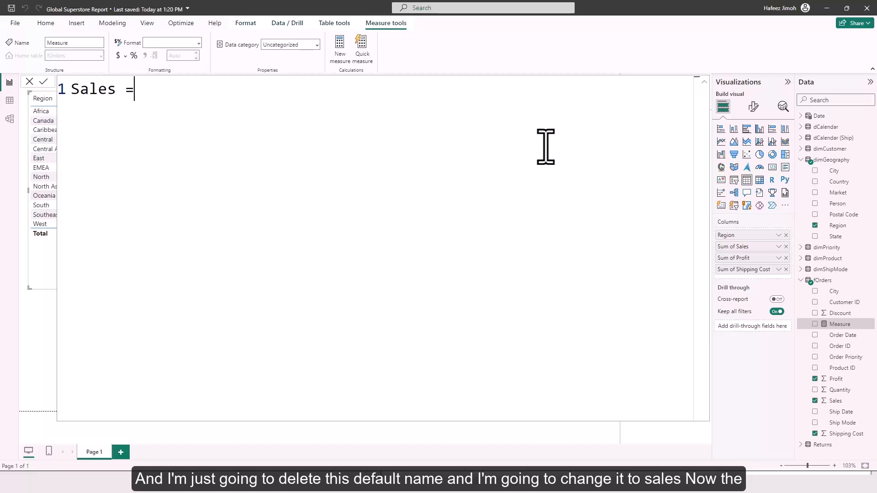
{"action": "left_click_drag", "start_coordinate": [143, 89], "coordinate": [68, 90]}
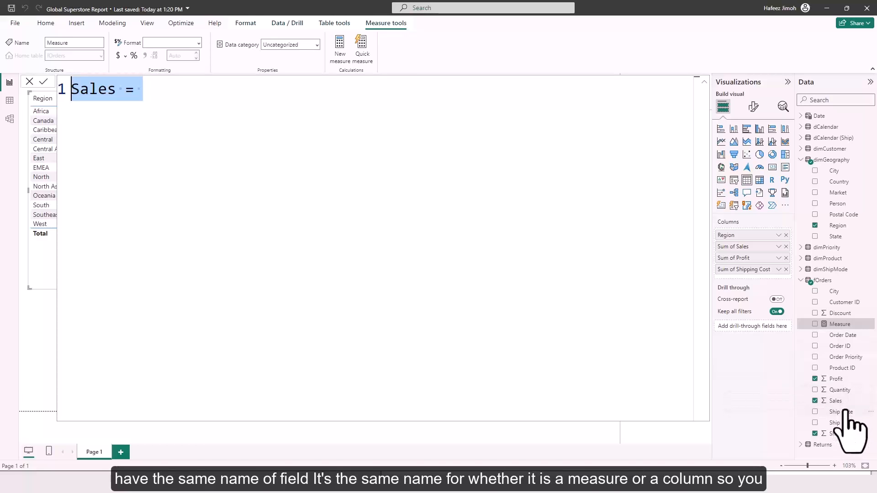
{"action": "left_click", "coordinate": [483, 108]}
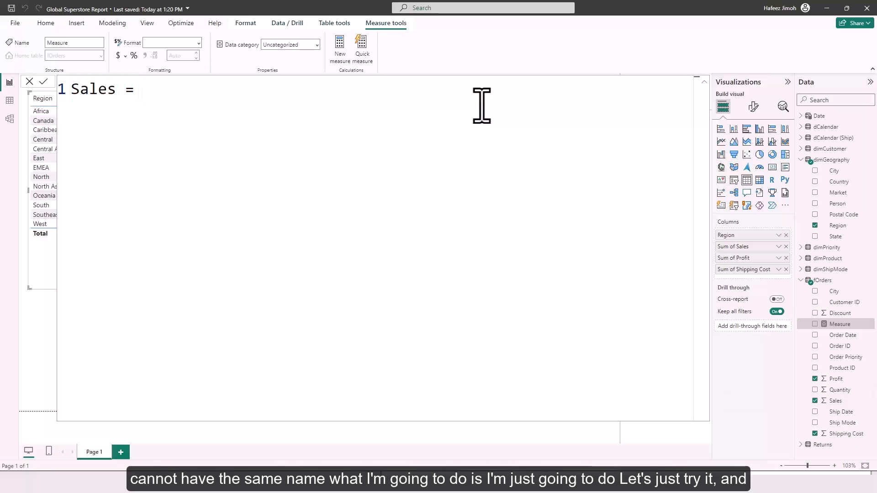
Step: Complete the measure's formula as SUM(fOrders[Sales]) and try to commit it under the name Sales
{"action": "type", "text": "sum("}
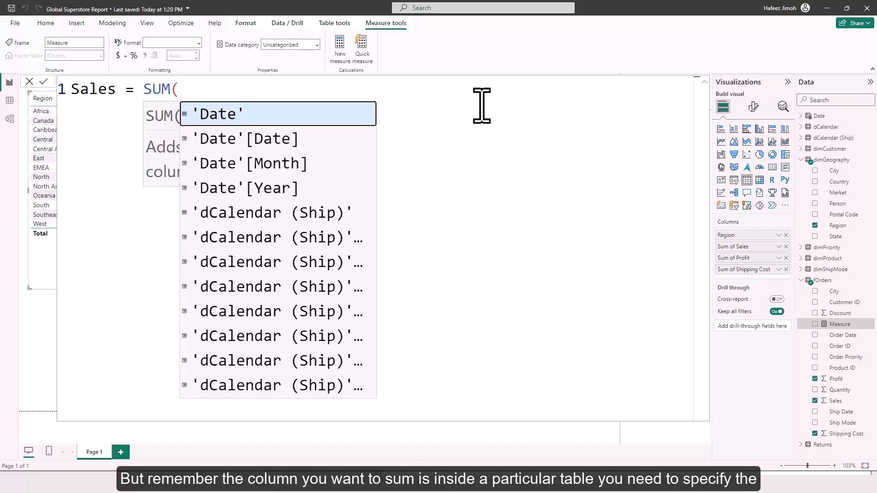
{"action": "type", "text": "f"}
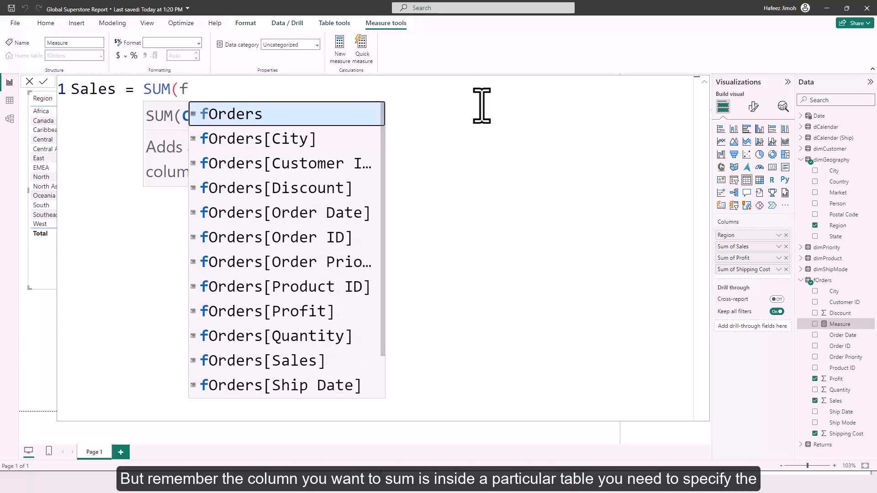
{"action": "type", "text": "o"}
{"action": "key", "text": "Down"}
{"action": "key", "text": "Down"}
{"action": "key", "text": "Down"}
{"action": "key", "text": "Down"}
{"action": "key", "text": "Down"}
{"action": "key", "text": "Down"}
{"action": "key", "text": "Down"}
{"action": "key", "text": "Down"}
{"action": "key", "text": "Down"}
{"action": "key", "text": "Down"}
{"action": "key", "text": "Down"}
{"action": "key", "text": "Up"}
{"action": "key", "text": "Tab"}
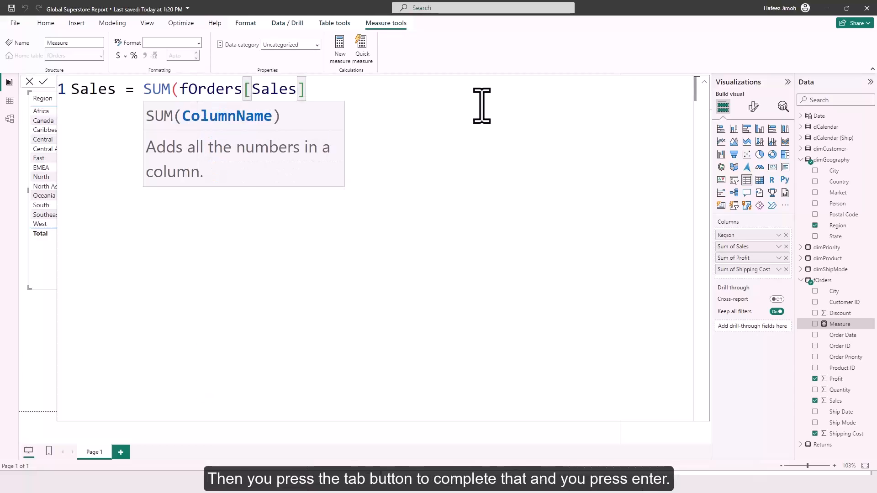
{"action": "type", "text": ")"}
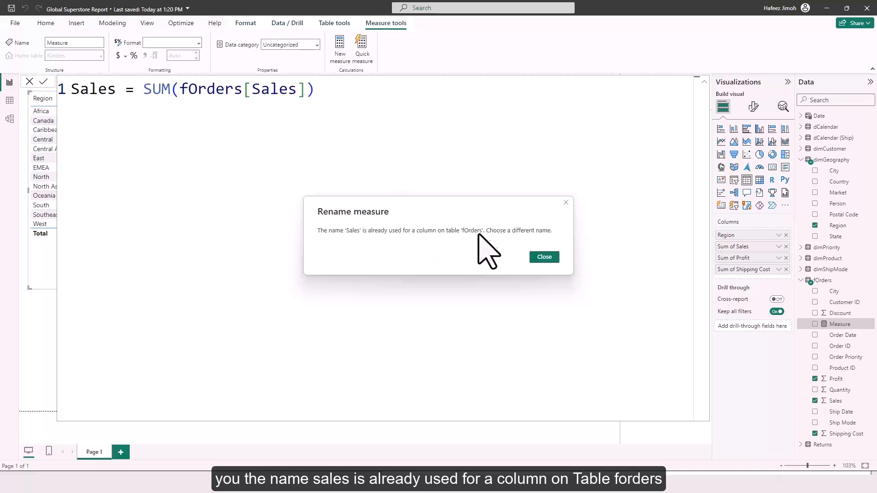
{"action": "left_click", "coordinate": [543, 257]}
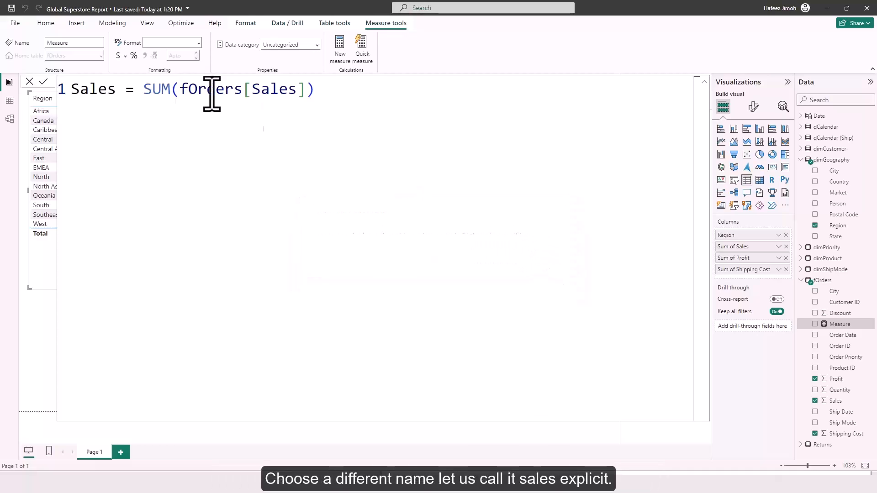
Step: Change the measure's name to SalesExplicit in the formula, commit it and collapse the formula editor
{"action": "double_click", "coordinate": [112, 91]}
{"action": "type", "text": "SalesExplicit"}
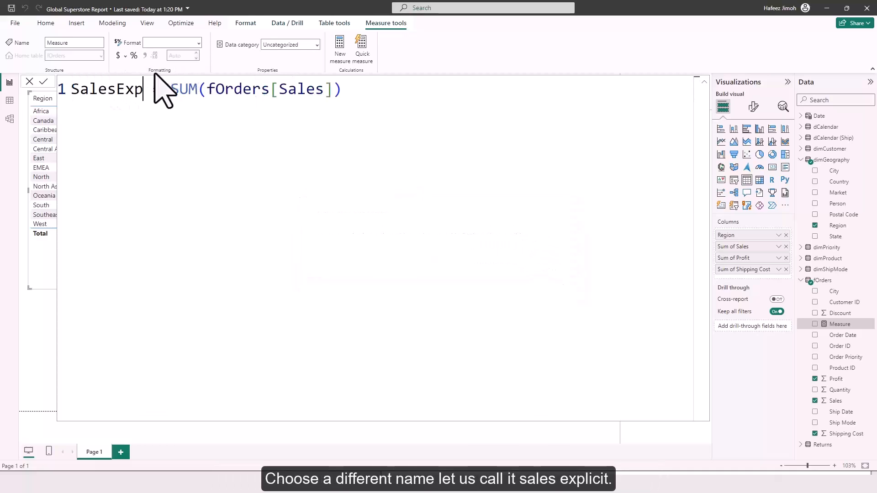
{"action": "key", "text": "Return"}
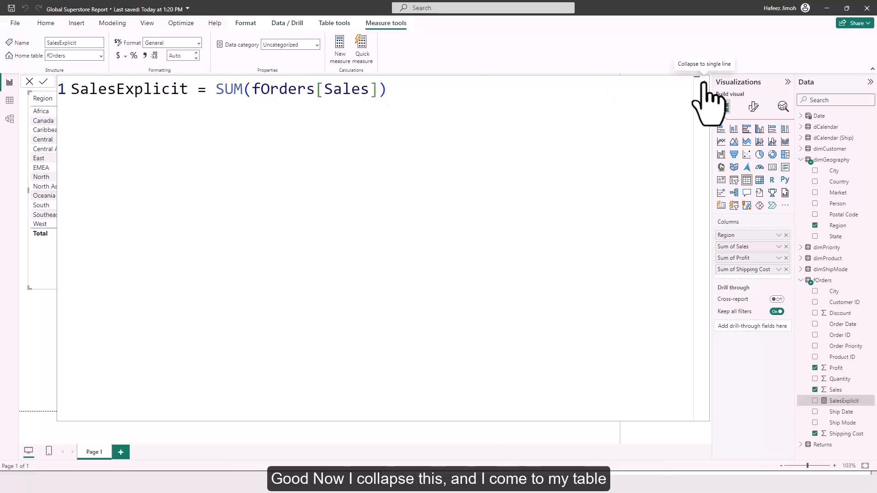
{"action": "left_click", "coordinate": [704, 83]}
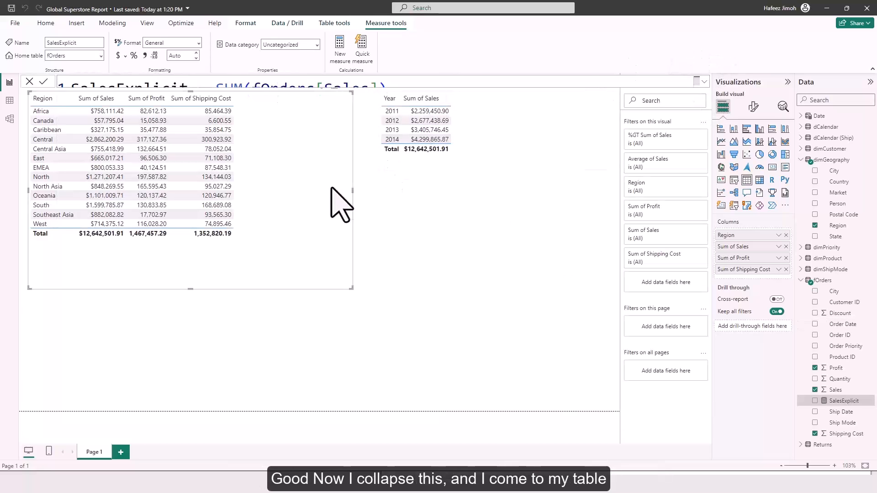
Step: Add the SalesExplicit measure to the Region table and place it directly after Sum of Sales
{"action": "mouse_move", "coordinate": [334, 235]}
{"action": "left_mouse_down"}
{"action": "mouse_move", "coordinate": [337, 274]}
{"action": "mouse_move", "coordinate": [342, 244]}
{"action": "left_mouse_up"}
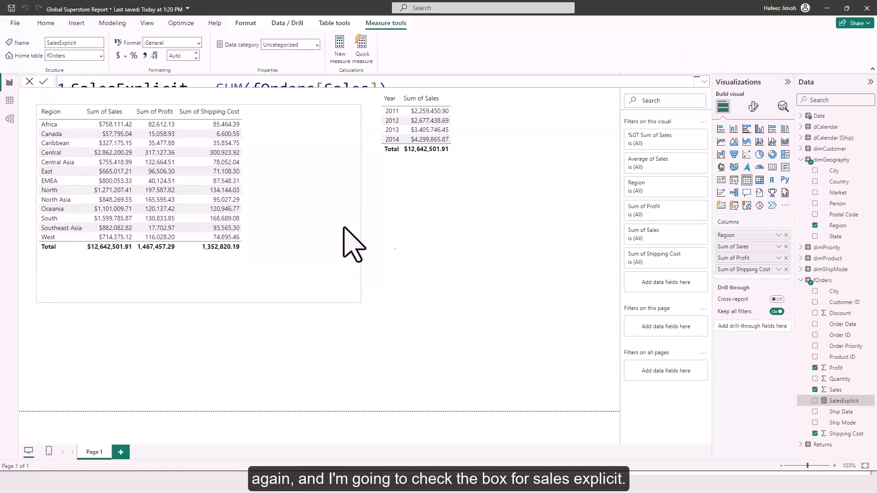
{"action": "left_click", "coordinate": [815, 401]}
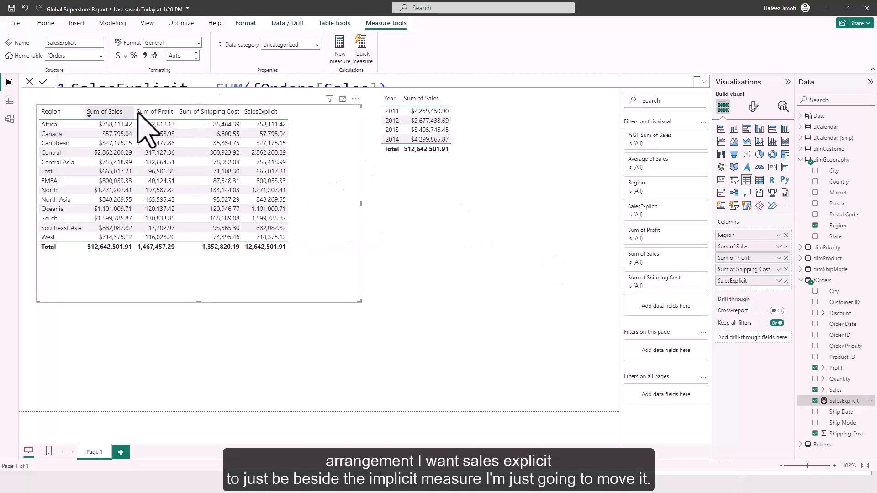
{"action": "left_click_drag", "start_coordinate": [743, 286], "coordinate": [744, 262]}
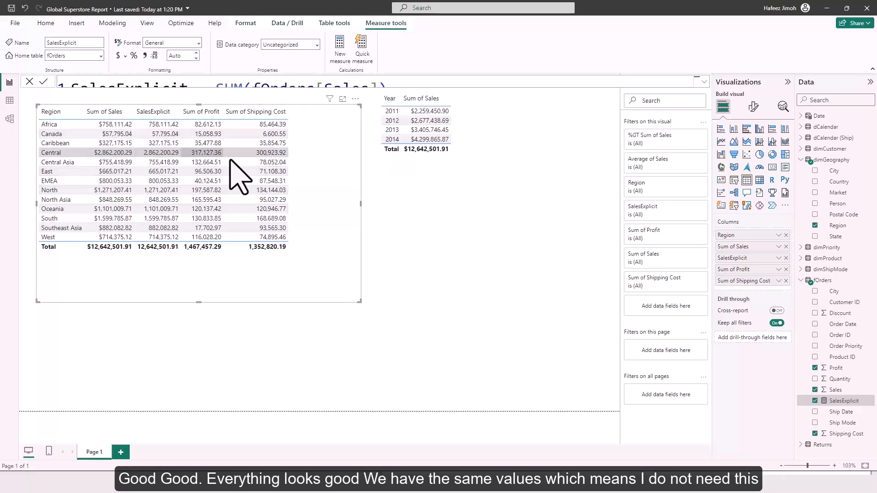
Step: Create a second measure in the fOrders table with the formula ProfitExplicit = SUM(fOrders[Sales])
{"action": "left_click", "coordinate": [838, 390]}
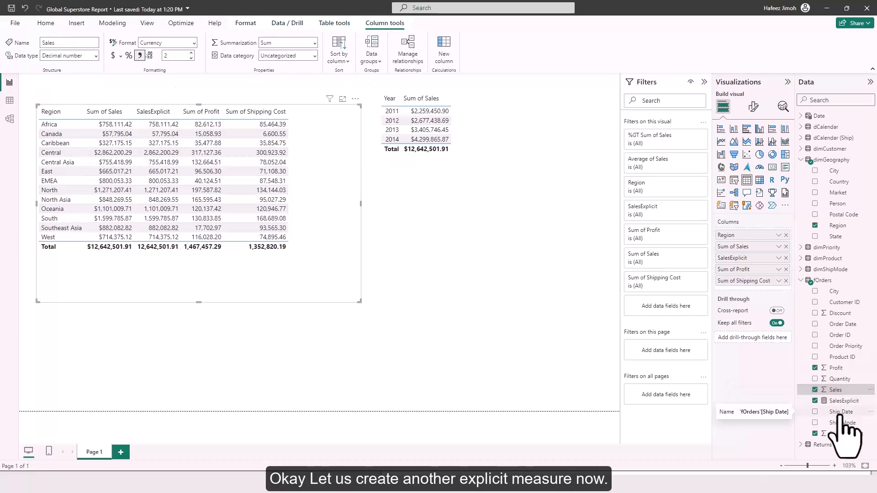
{"action": "right_click", "coordinate": [837, 391]}
{"action": "left_click", "coordinate": [806, 252]}
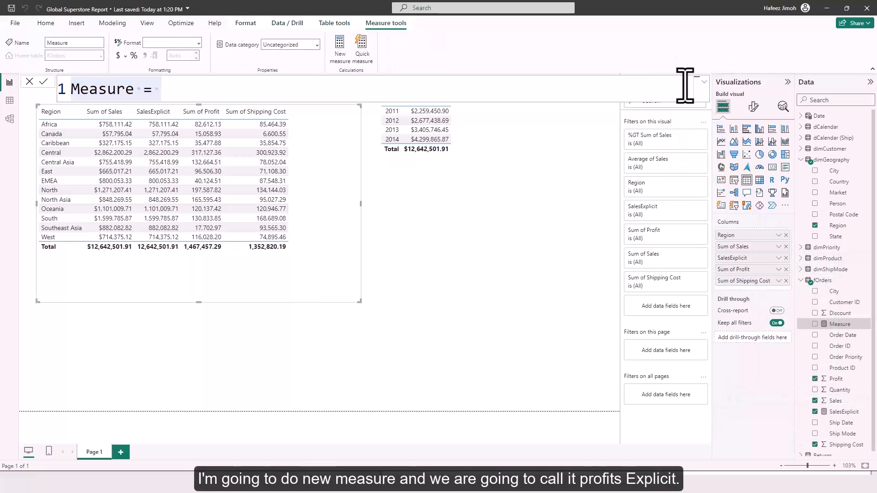
{"action": "type", "text": "ProfitExpl"}
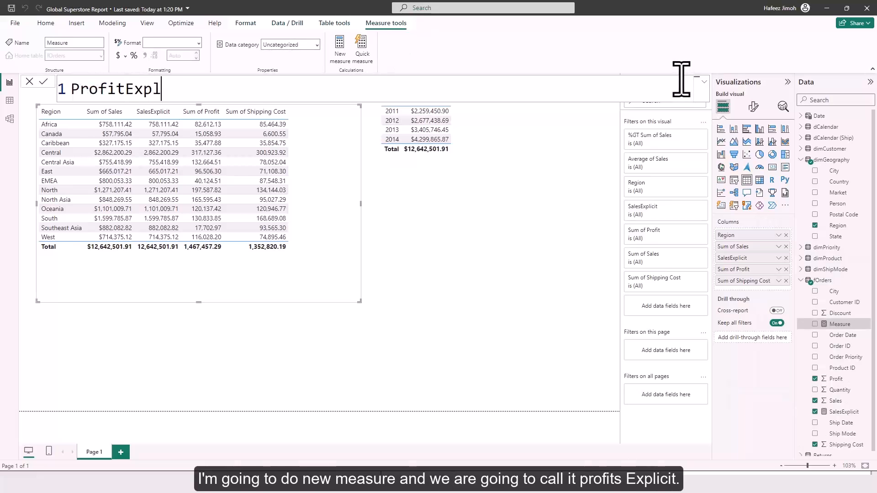
{"action": "type", "text": "icit = sum(for"}
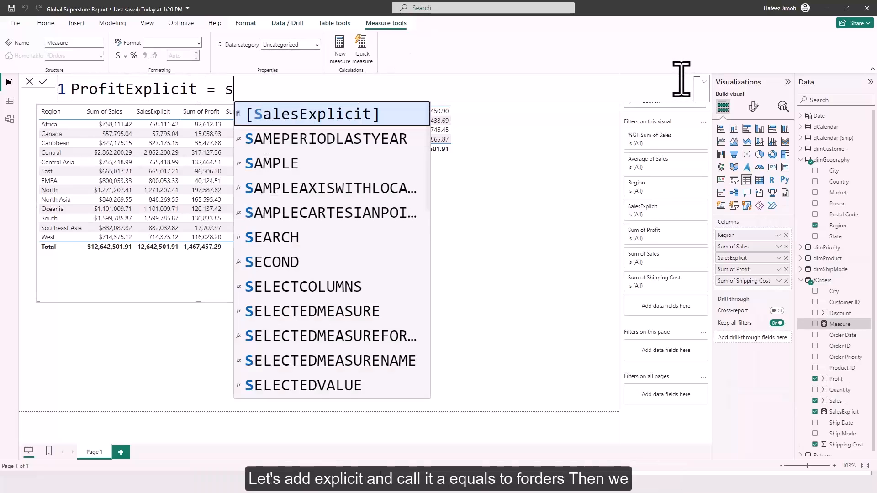
{"action": "key", "text": "Down"}
{"action": "key", "text": "Down"}
{"action": "key", "text": "Down"}
{"action": "key", "text": "Down"}
{"action": "key", "text": "Down"}
{"action": "key", "text": "Down"}
{"action": "key", "text": "Down"}
{"action": "key", "text": "Down"}
{"action": "key", "text": "Down"}
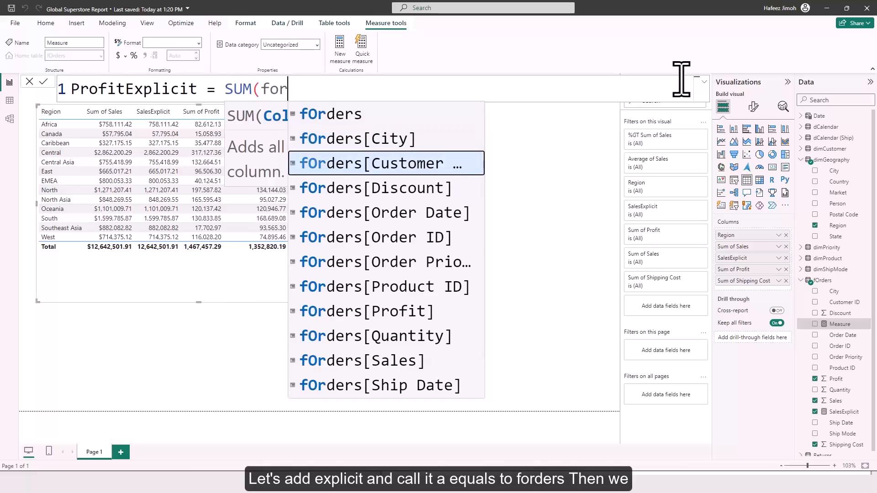
{"action": "key", "text": "Tab"}
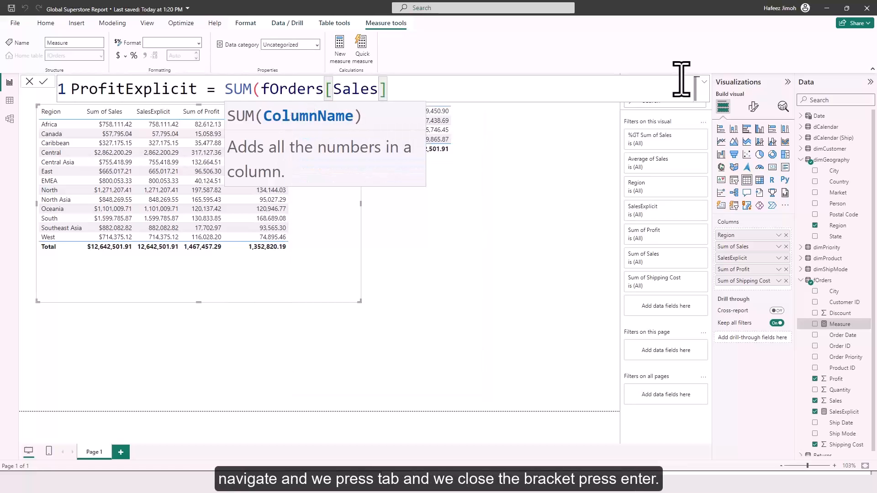
{"action": "type", "text": ")"}
{"action": "key", "text": "Return"}
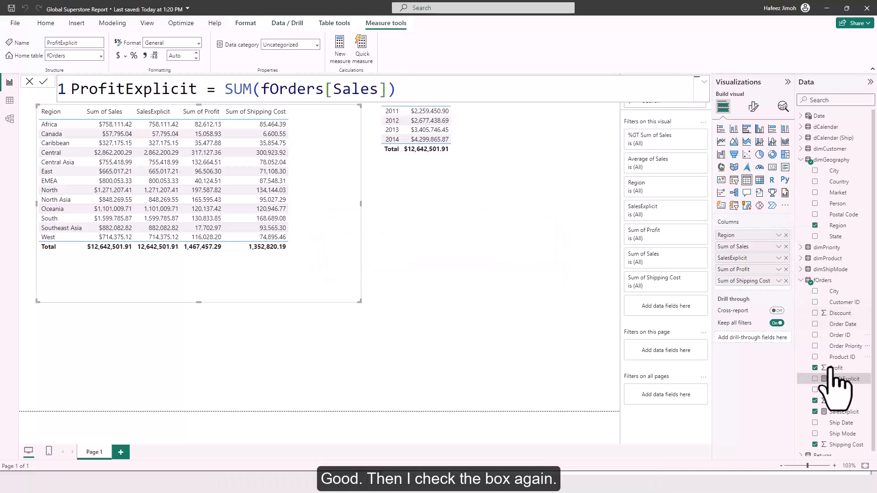
Step: Add the ProfitExplicit measure to the Region table and place it directly after Sum of Profit
{"action": "left_click", "coordinate": [834, 378]}
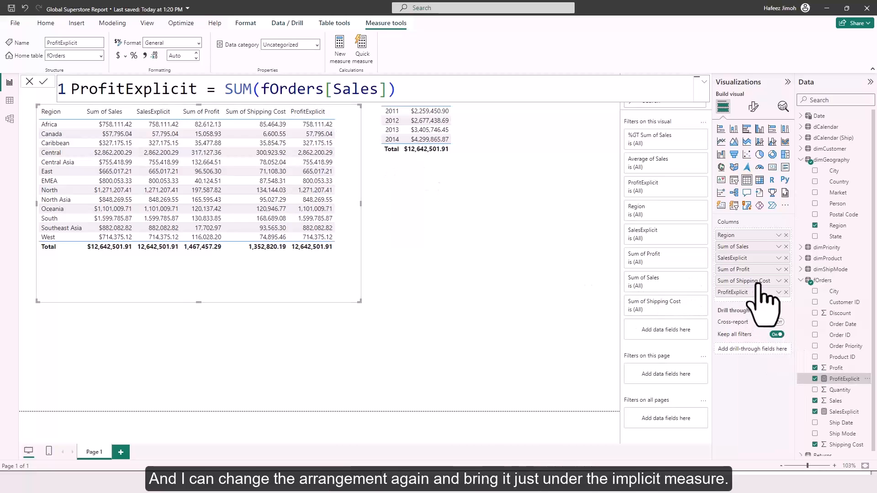
{"action": "left_click_drag", "start_coordinate": [753, 295], "coordinate": [755, 281]}
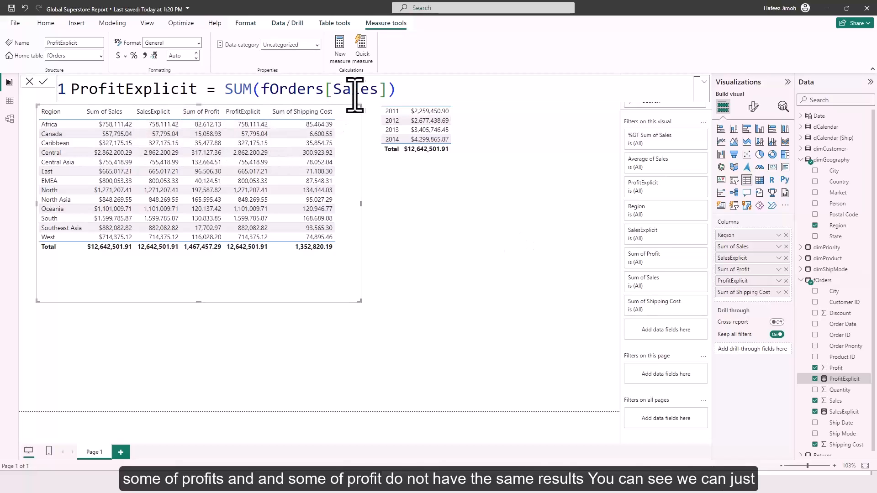
Step: Correct the ProfitExplicit formula to SUM(fOrders[Profit]), commit it and collapse the formula editor
{"action": "left_click", "coordinate": [703, 82]}
{"action": "left_click", "coordinate": [389, 90]}
{"action": "key", "text": "BackSpace"}
{"action": "key", "text": "BackSpace"}
{"action": "key", "text": "BackSpace"}
{"action": "key", "text": "BackSpace"}
{"action": "key", "text": "BackSpace"}
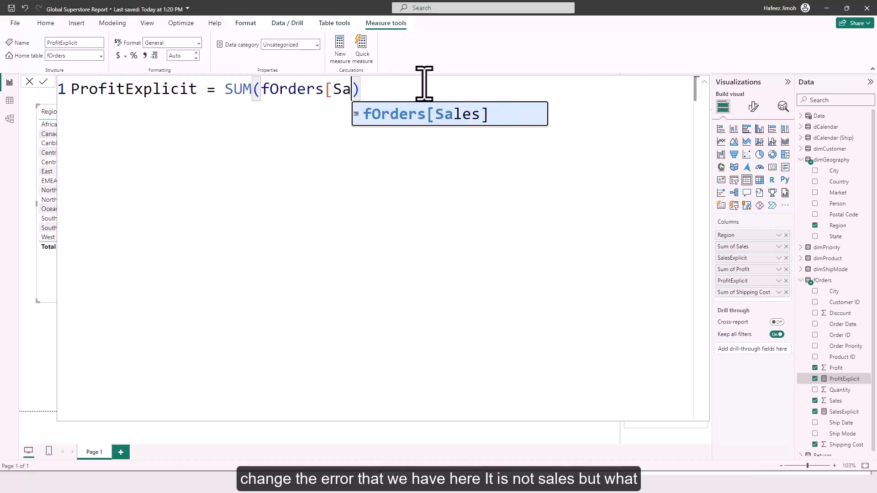
{"action": "key", "text": "Down"}
{"action": "key", "text": "Down"}
{"action": "key", "text": "Down"}
{"action": "key", "text": "Down"}
{"action": "key", "text": "Down"}
{"action": "key", "text": "Down"}
{"action": "key", "text": "Down"}
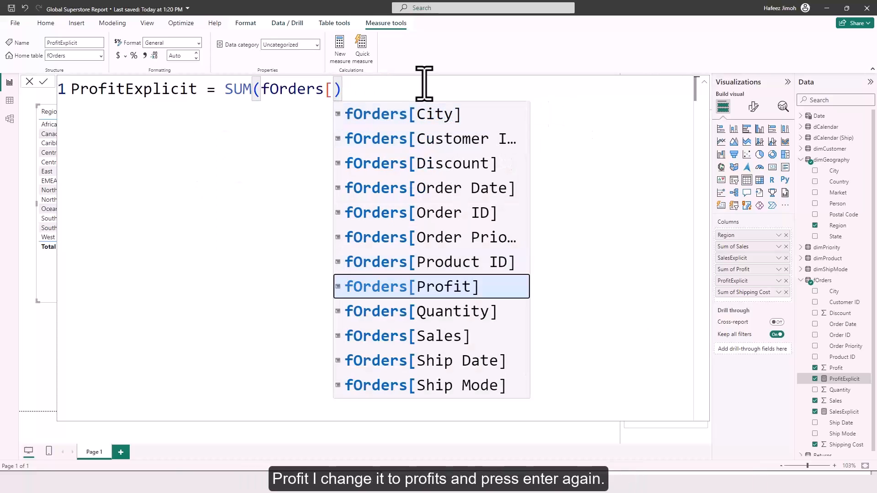
{"action": "key", "text": "Return"}
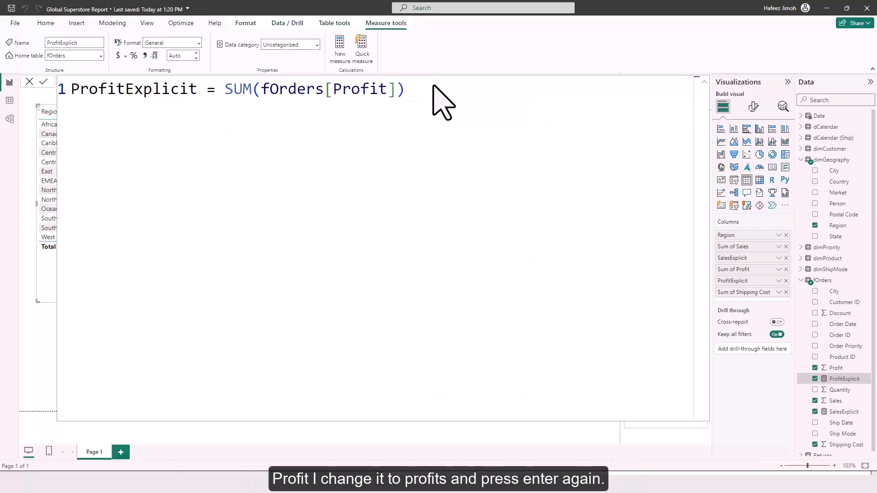
{"action": "key", "text": "Return"}
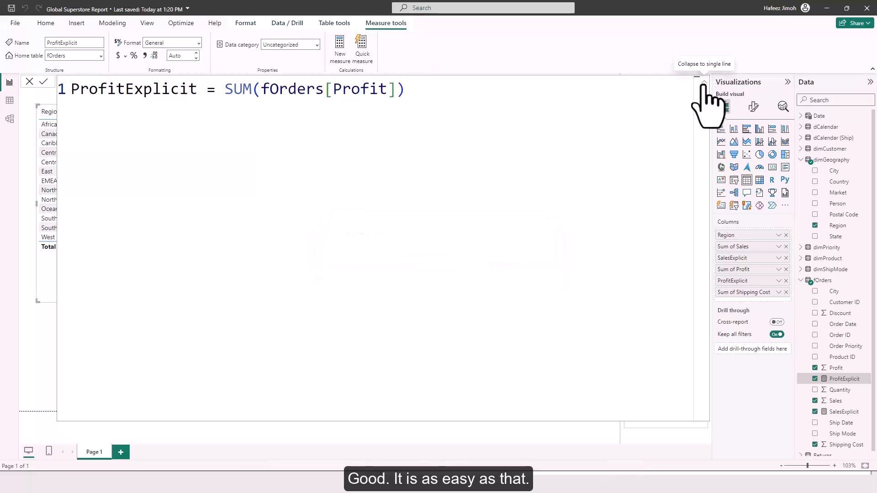
{"action": "left_click", "coordinate": [704, 82]}
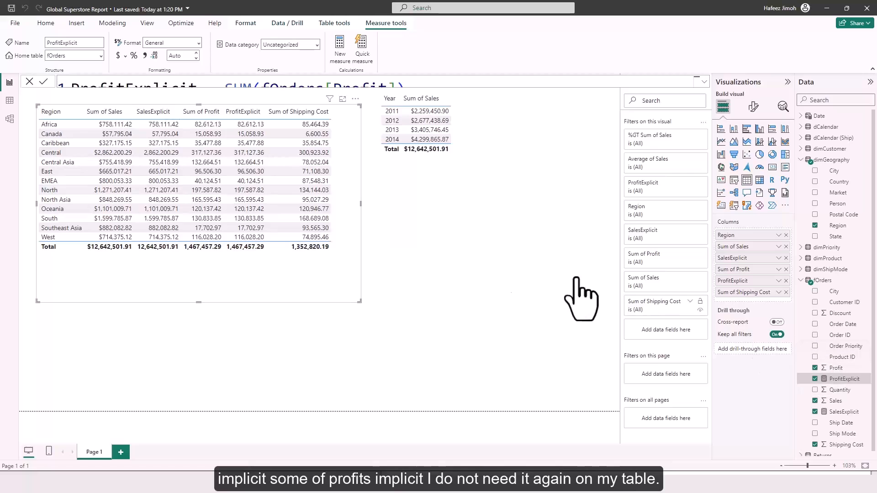
Step: Shift the Region table slightly and remove the implicit Sum of Profit column from it
{"action": "mouse_move", "coordinate": [355, 276]}
{"action": "left_mouse_down"}
{"action": "mouse_move", "coordinate": [356, 287]}
{"action": "mouse_move", "coordinate": [368, 267]}
{"action": "left_mouse_up"}
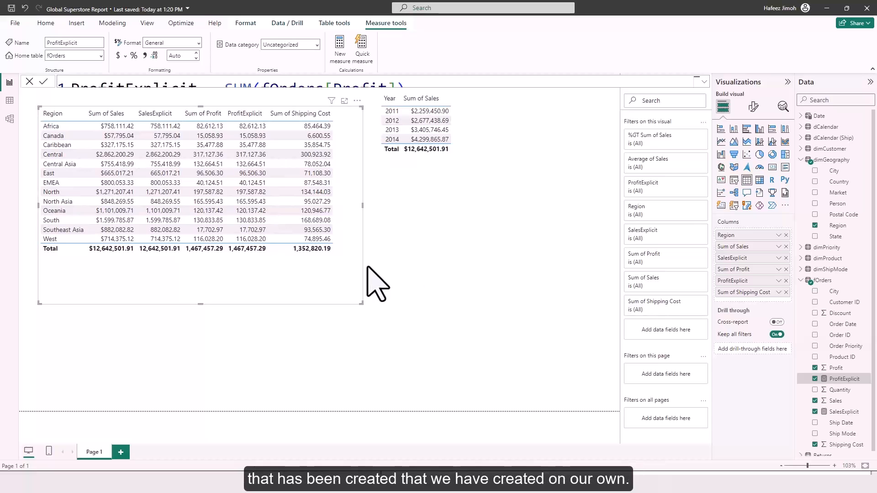
{"action": "left_click", "coordinate": [815, 367]}
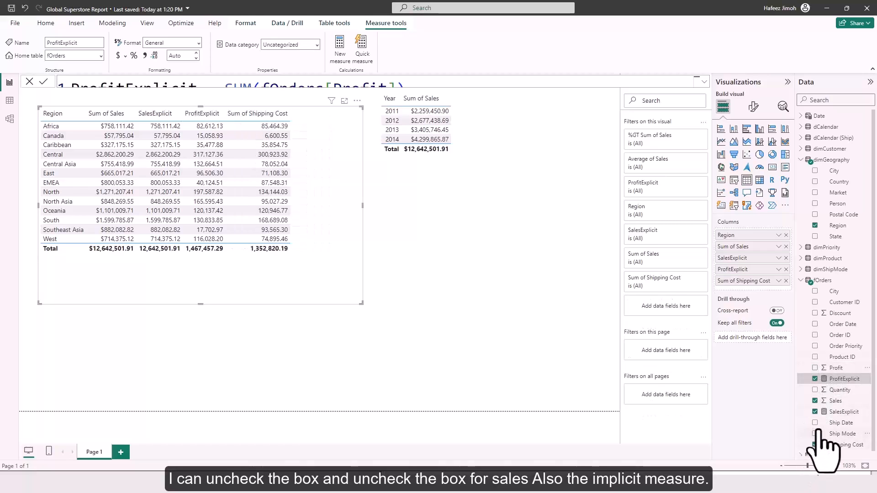
Step: Remove the implicit Sum of Sales column from the Region table and deselect the visual
{"action": "left_click", "coordinate": [815, 401]}
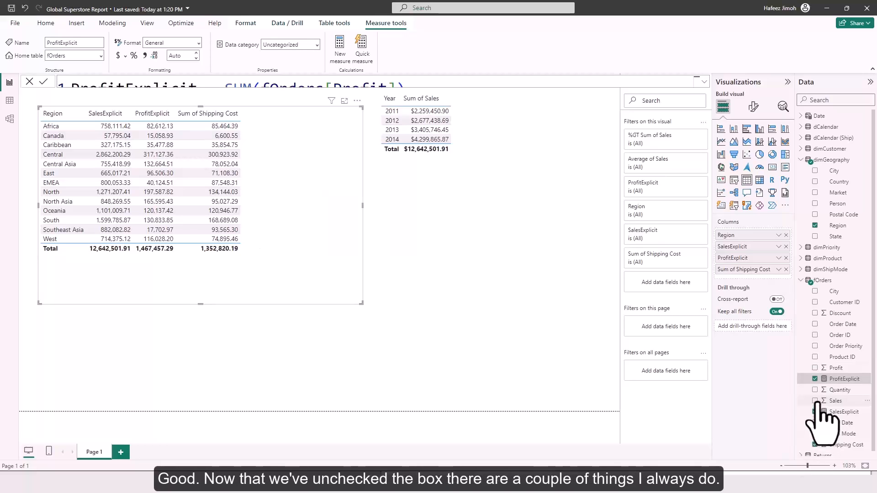
{"action": "scroll", "coordinate": [834, 407], "scroll_direction": "down", "scroll_amount": 1}
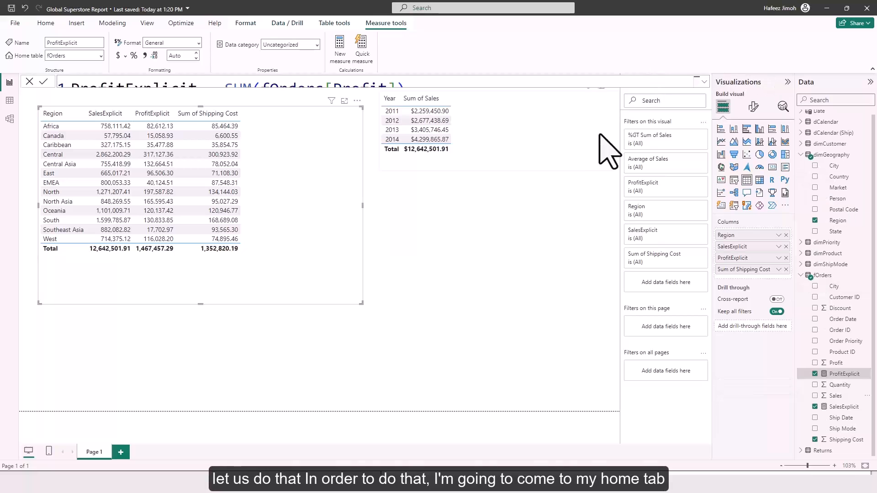
{"action": "left_click", "coordinate": [476, 226]}
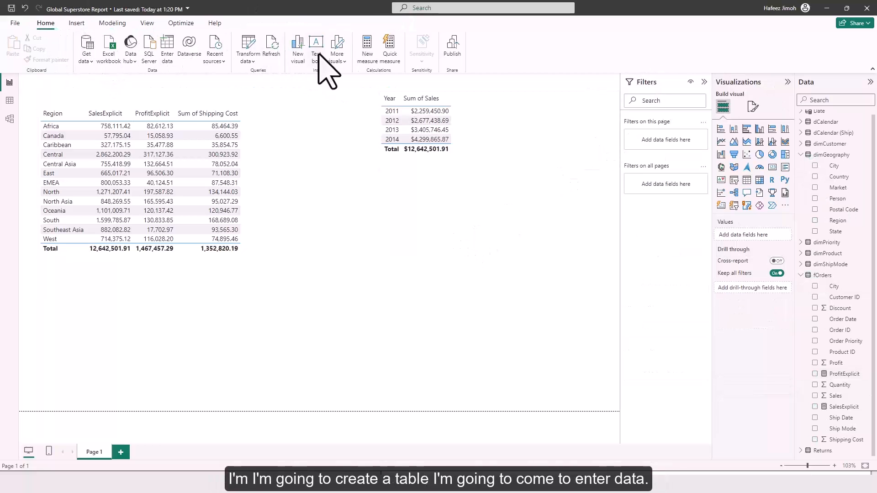
Step: Create an empty table named Measure Table, load it and inspect its contents in the table view
{"action": "left_click", "coordinate": [172, 44]}
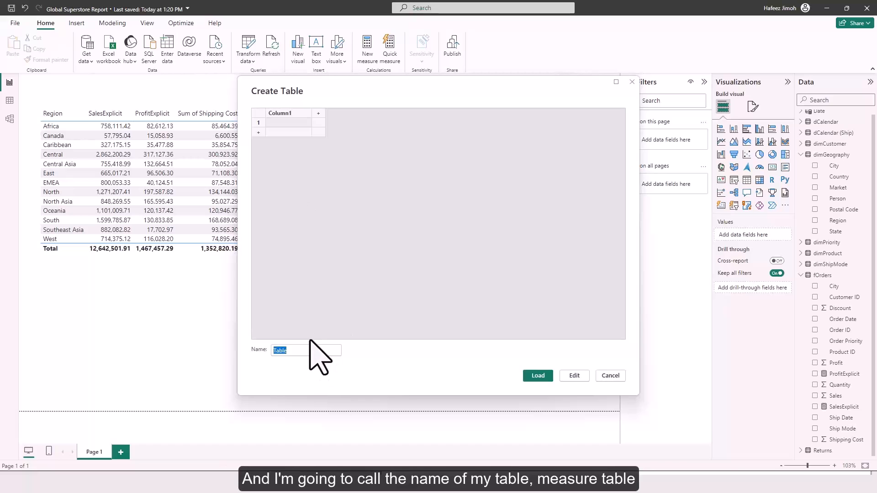
{"action": "type", "text": "re Table"}
{"action": "key", "text": "Return"}
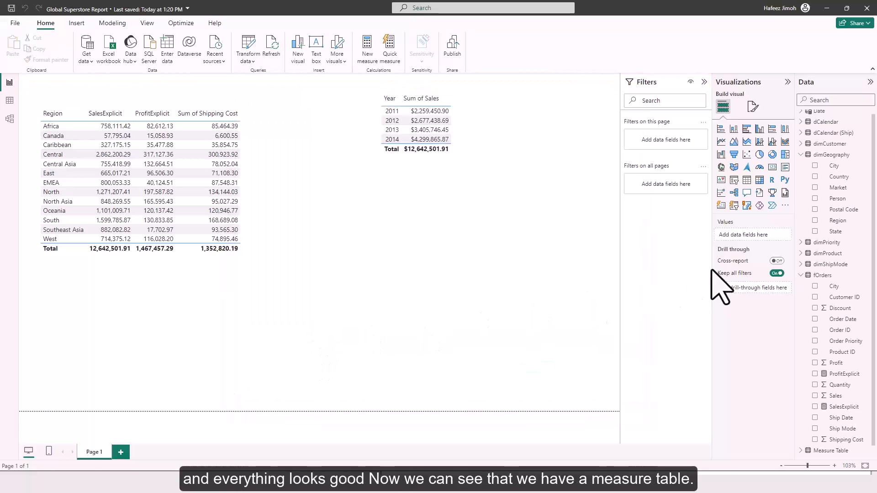
{"action": "left_click", "coordinate": [801, 451]}
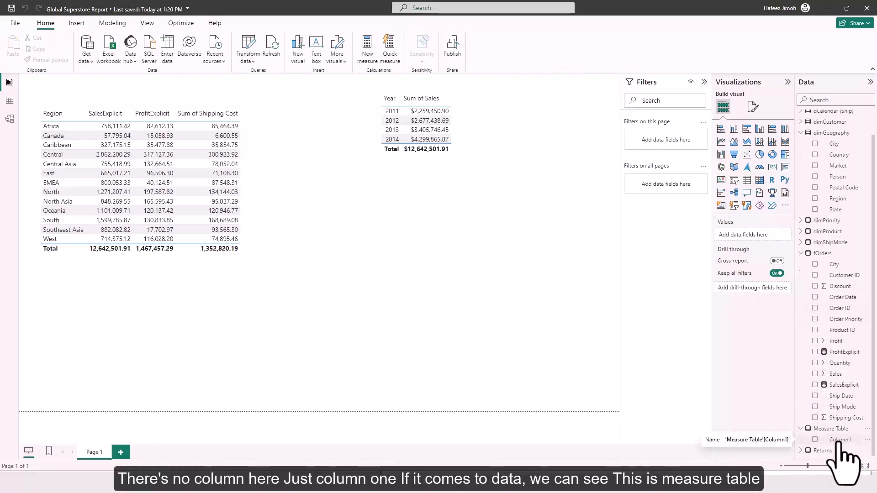
{"action": "left_click", "coordinate": [10, 100]}
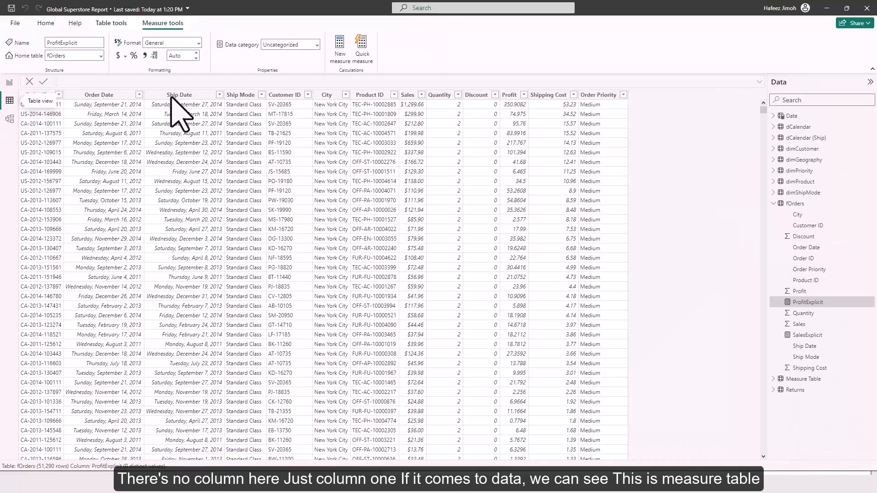
{"action": "left_click", "coordinate": [796, 380]}
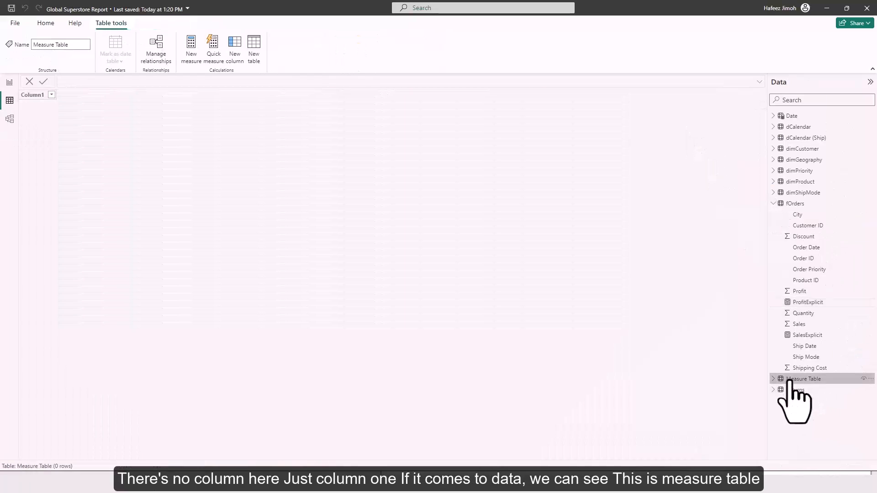
{"action": "left_click", "coordinate": [48, 24]}
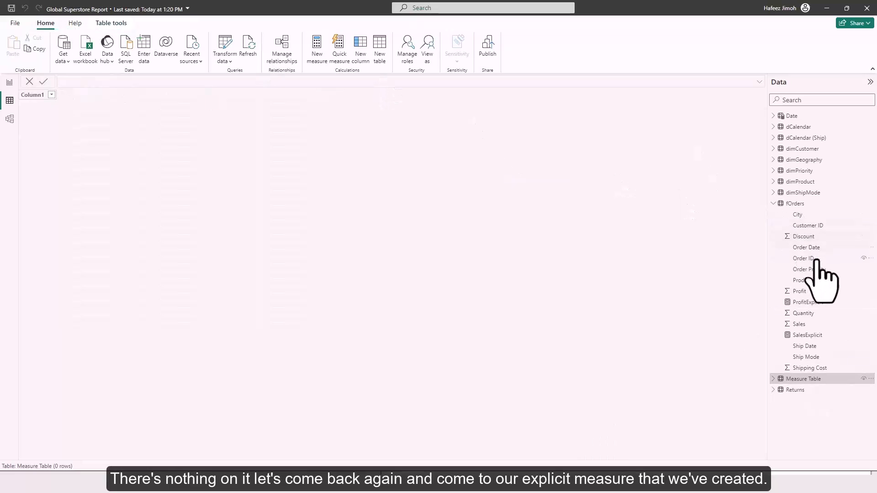
Step: Change the home table of the SalesExplicit and ProfitExplicit measures to Measure Table
{"action": "left_click", "coordinate": [809, 337]}
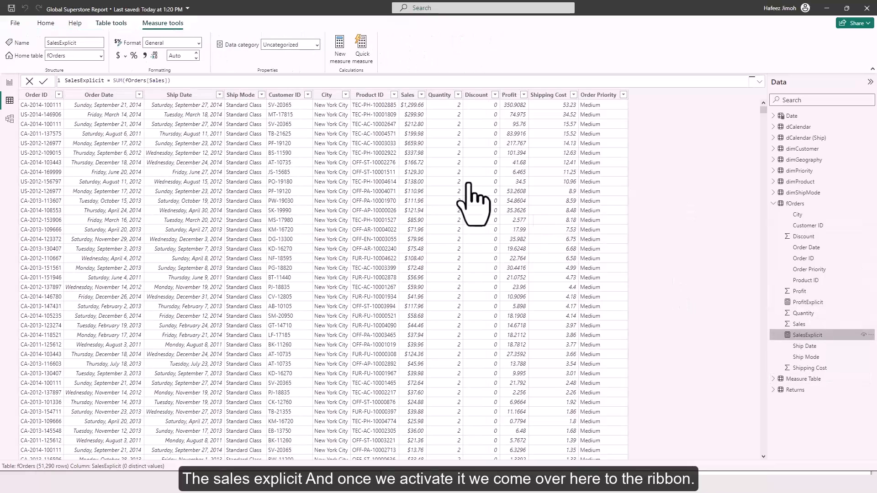
{"action": "left_click", "coordinate": [100, 55]}
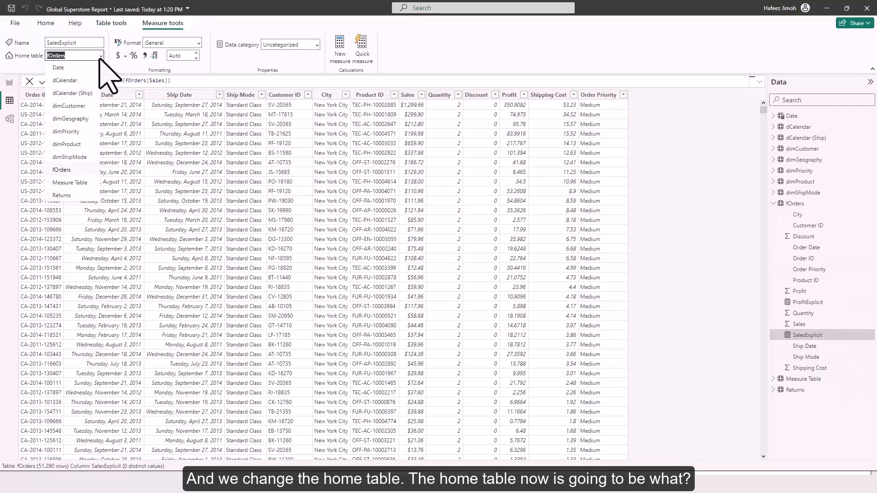
{"action": "left_click", "coordinate": [77, 182]}
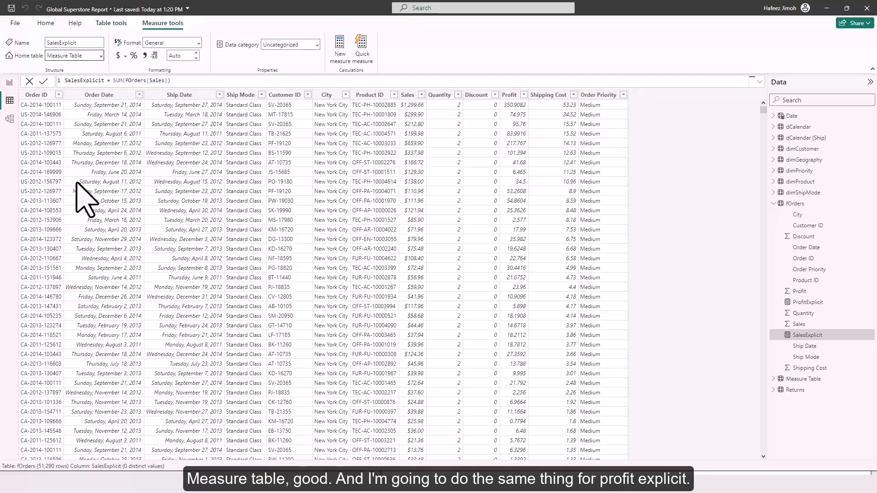
{"action": "left_click", "coordinate": [820, 304]}
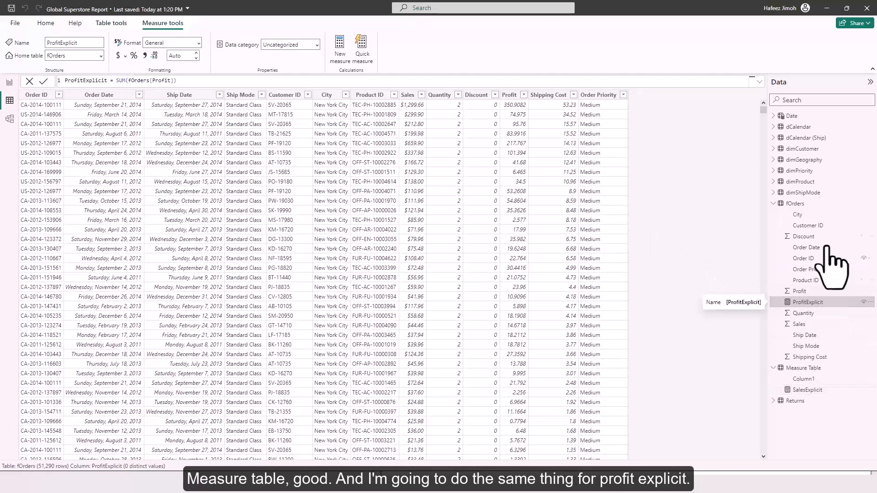
{"action": "left_click", "coordinate": [100, 56]}
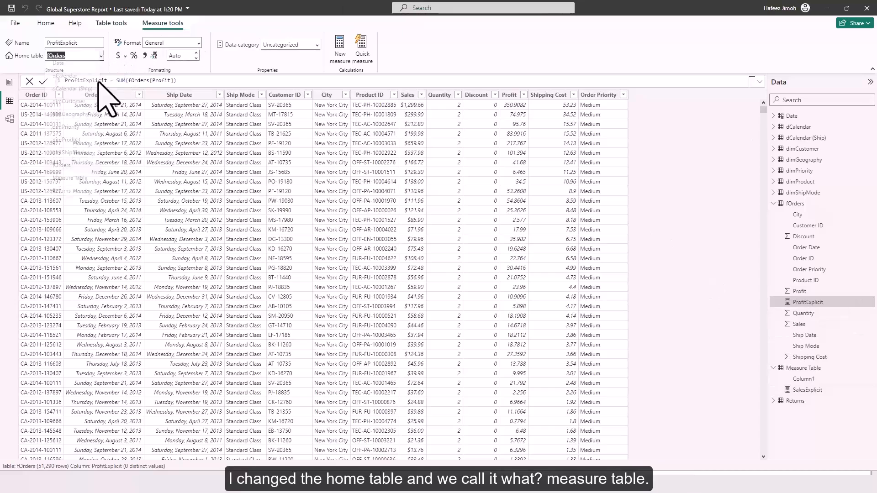
{"action": "left_click", "coordinate": [75, 183]}
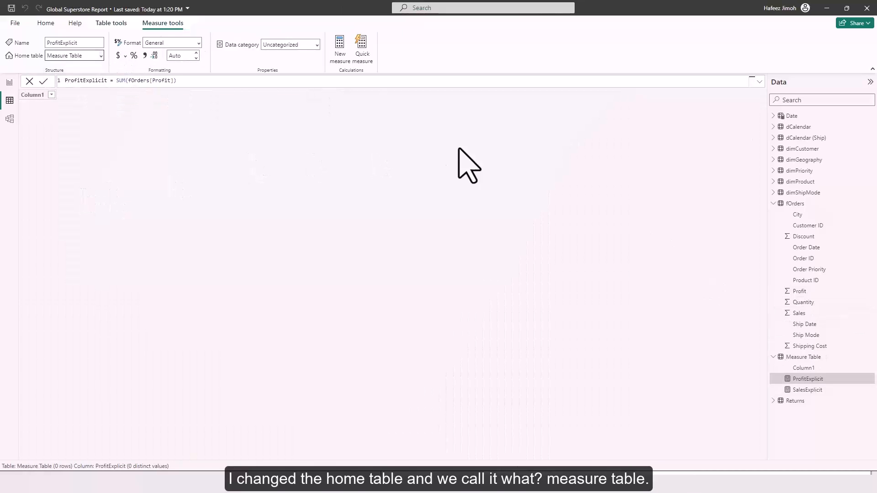
Step: Delete the placeholder Column1 of Measure Table from the model
{"action": "right_click", "coordinate": [809, 368]}
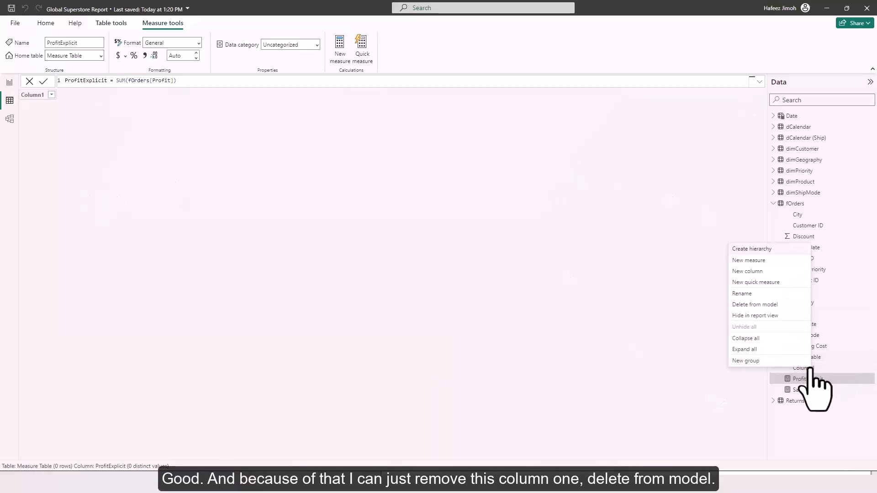
{"action": "left_click", "coordinate": [802, 305]}
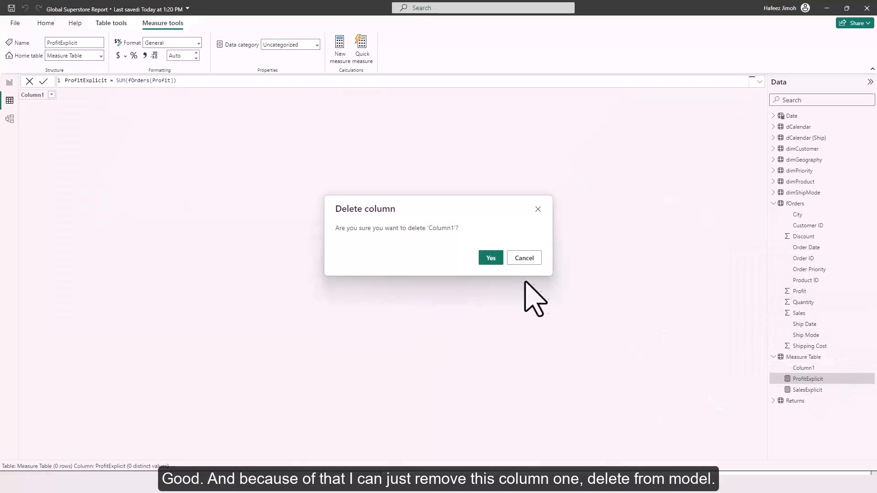
{"action": "left_click", "coordinate": [490, 257]}
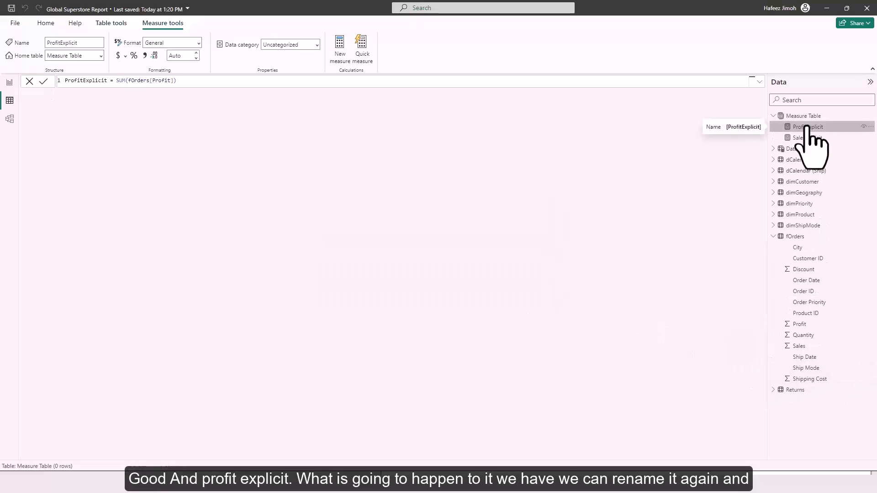
Step: Rename the ProfitExplicit measure to Profit in its formula
{"action": "double_click", "coordinate": [103, 81]}
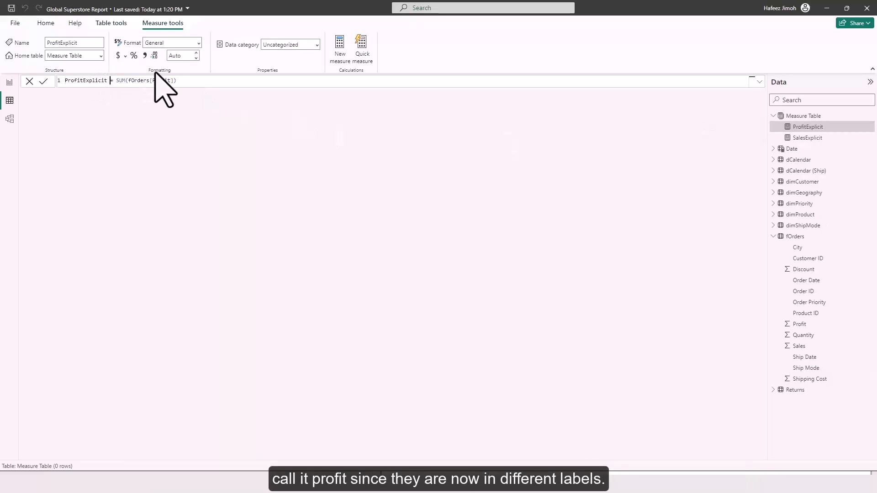
{"action": "key", "text": "BackSpace"}
{"action": "key", "text": "BackSpace"}
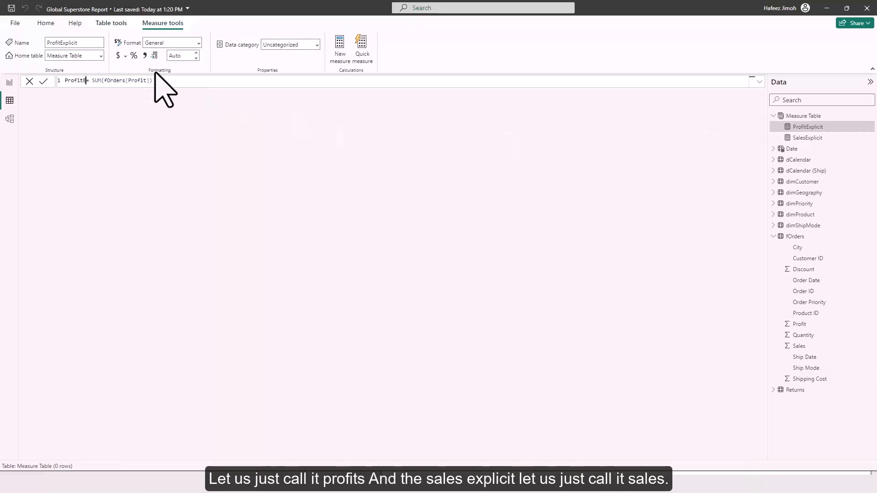
Step: Rename the SalesExplicit measure to Sales in its formula and commit it
{"action": "left_click", "coordinate": [807, 138]}
{"action": "left_click", "coordinate": [106, 82]}
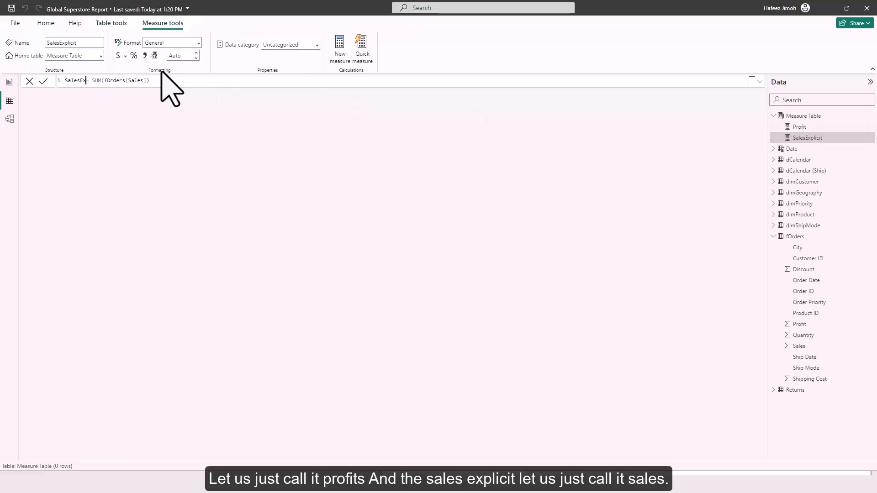
{"action": "key", "text": "BackSpace"}
{"action": "key", "text": "BackSpace"}
{"action": "key", "text": "Return"}
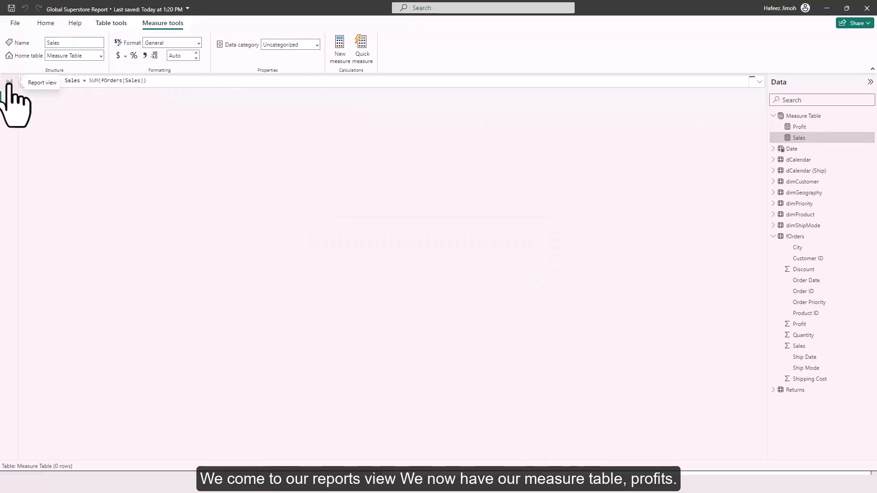
Step: Return to the report view and create a new measure with the formula Discount = SUM(fOrders[Discount])
{"action": "left_click", "coordinate": [9, 83]}
{"action": "left_click", "coordinate": [830, 192]}
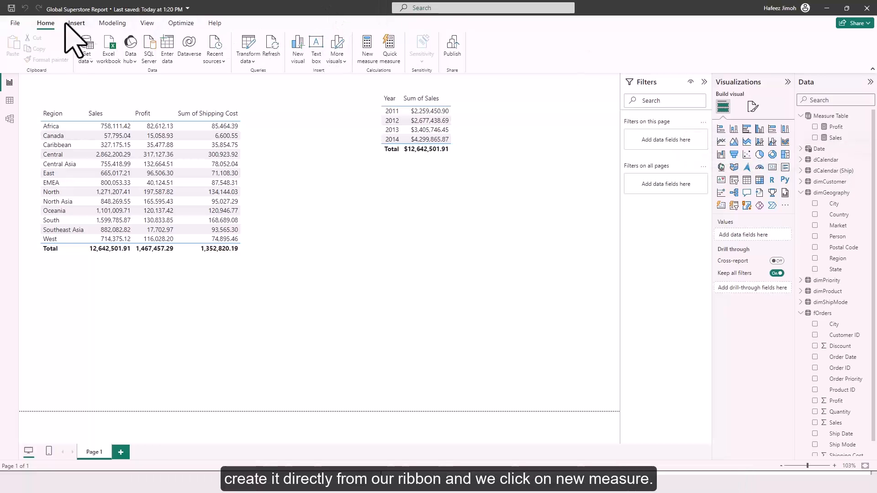
{"action": "left_click", "coordinate": [366, 48]}
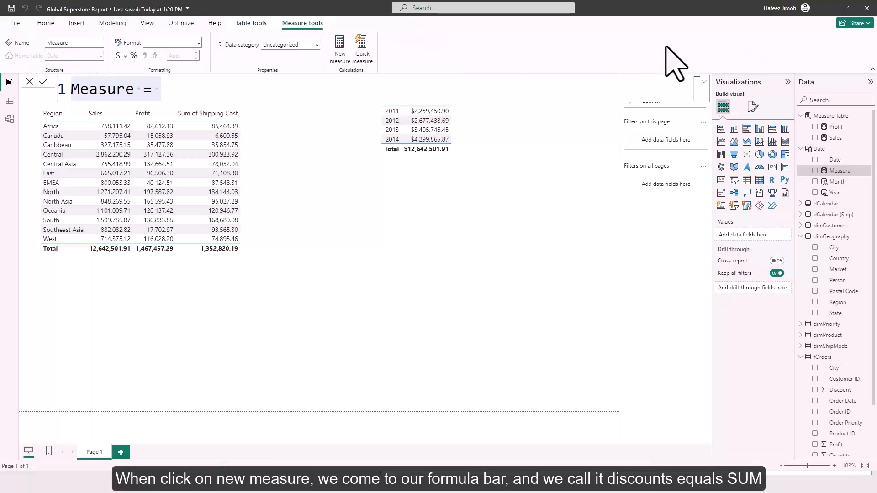
{"action": "type", "text": "Discount =sum"}
{"action": "key", "text": "Tab"}
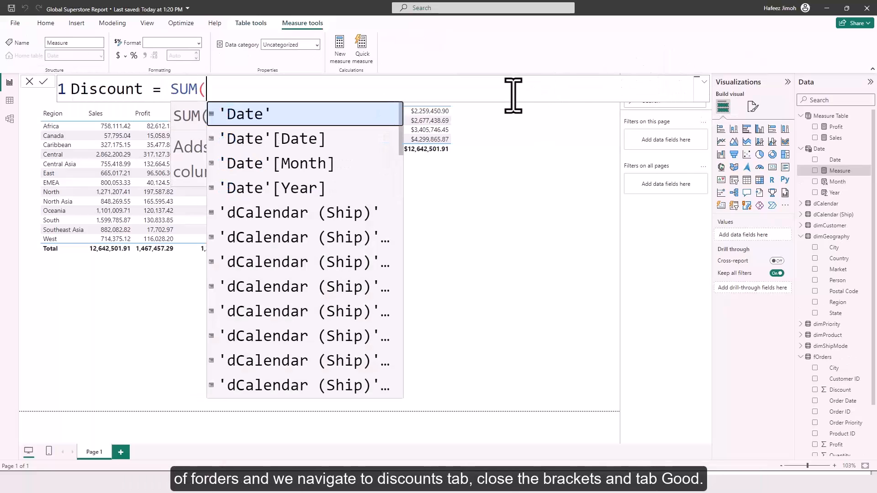
{"action": "type", "text": "for"}
{"action": "key", "text": "Down"}
{"action": "key", "text": "Down"}
{"action": "key", "text": "Down"}
{"action": "key", "text": "Down"}
{"action": "key", "text": "Down"}
{"action": "key", "text": "Down"}
{"action": "key", "text": "Down"}
{"action": "key", "text": "Down"}
{"action": "key", "text": "Down"}
{"action": "key", "text": "Up"}
{"action": "key", "text": "Up"}
{"action": "key", "text": "Up"}
{"action": "key", "text": "Up"}
{"action": "key", "text": "Up"}
{"action": "key", "text": "Up"}
{"action": "key", "text": "Tab"}
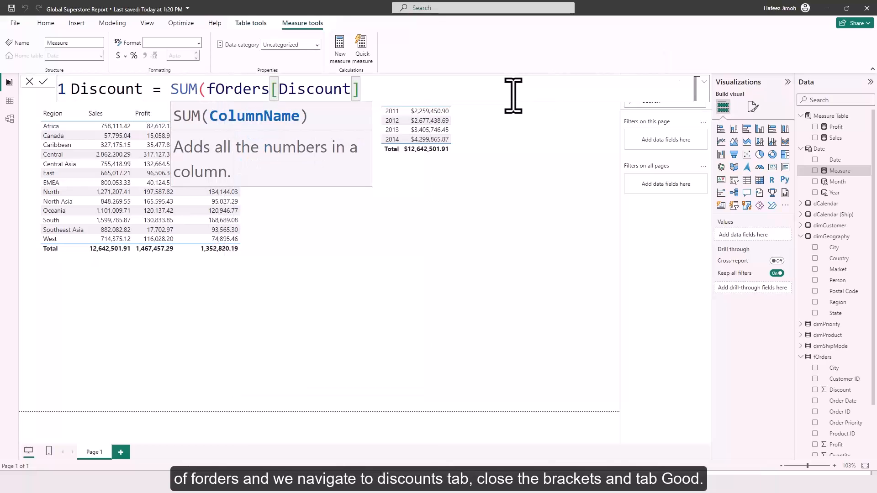
{"action": "type", "text": ")"}
{"action": "key", "text": "Return"}
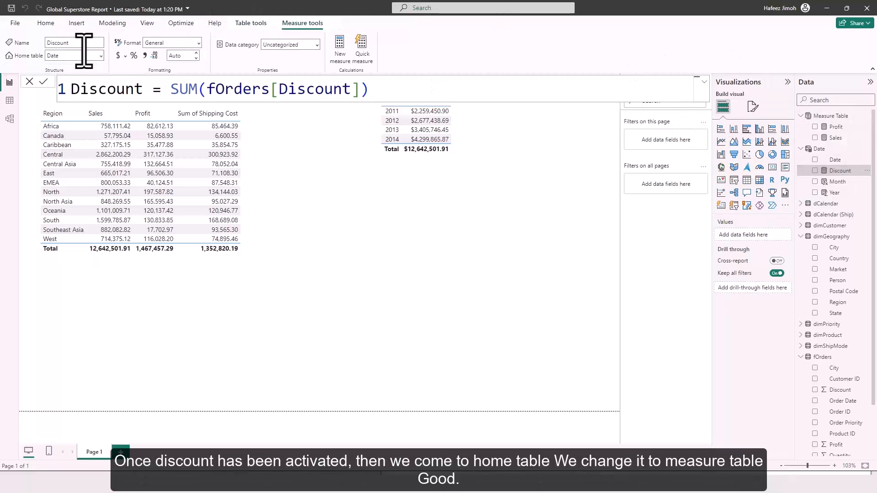
Step: Change the home table of the Discount measure to Measure Table
{"action": "left_click", "coordinate": [101, 55]}
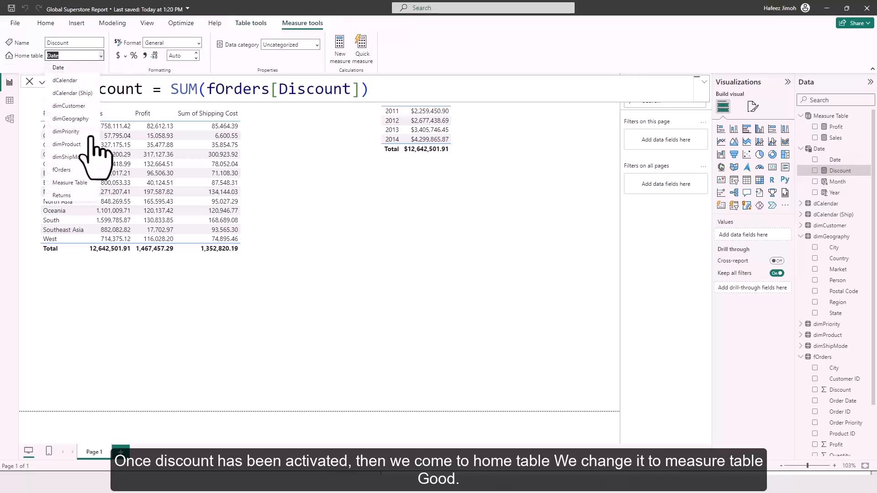
{"action": "left_click", "coordinate": [83, 182]}
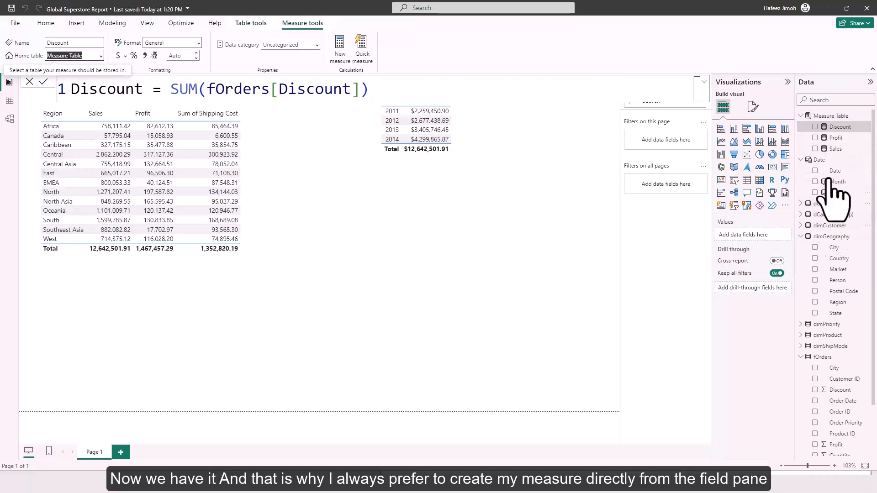
{"action": "right_click", "coordinate": [834, 148]}
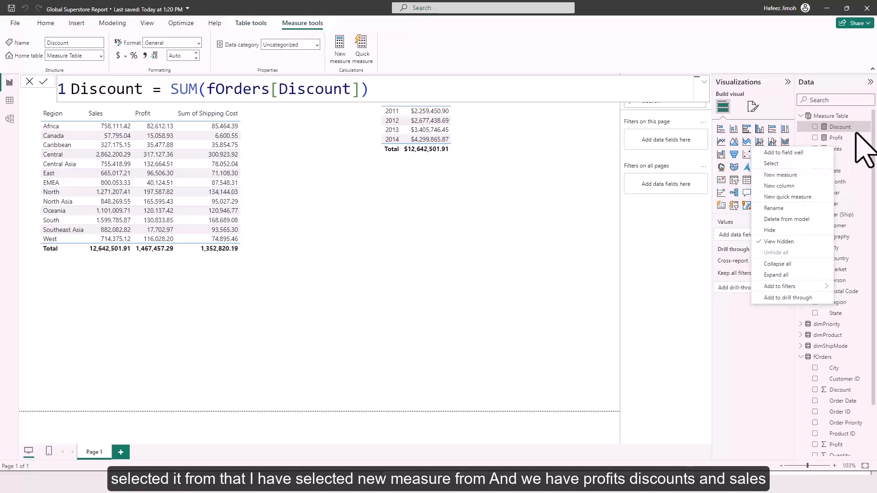
{"action": "left_click", "coordinate": [854, 164]}
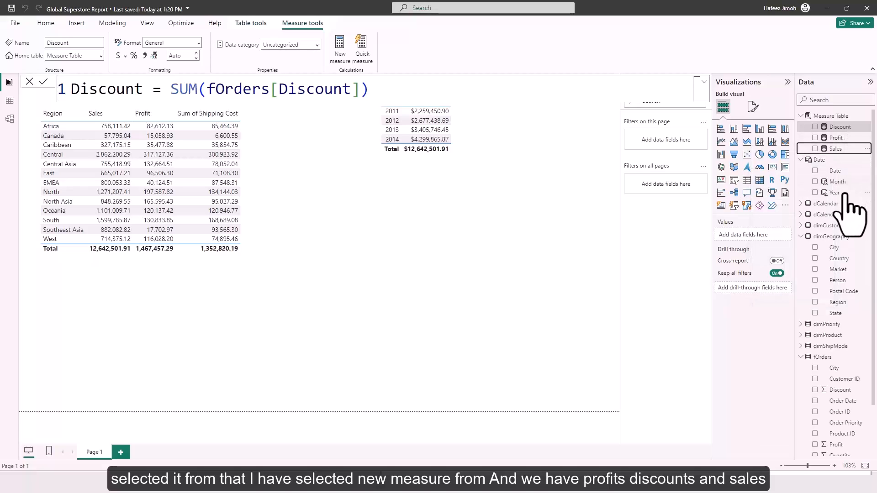
Step: Hide the Profit, Sales, Shipping Cost and Discount columns of the fOrders table
{"action": "scroll", "coordinate": [845, 243], "scroll_direction": "down", "scroll_amount": 3}
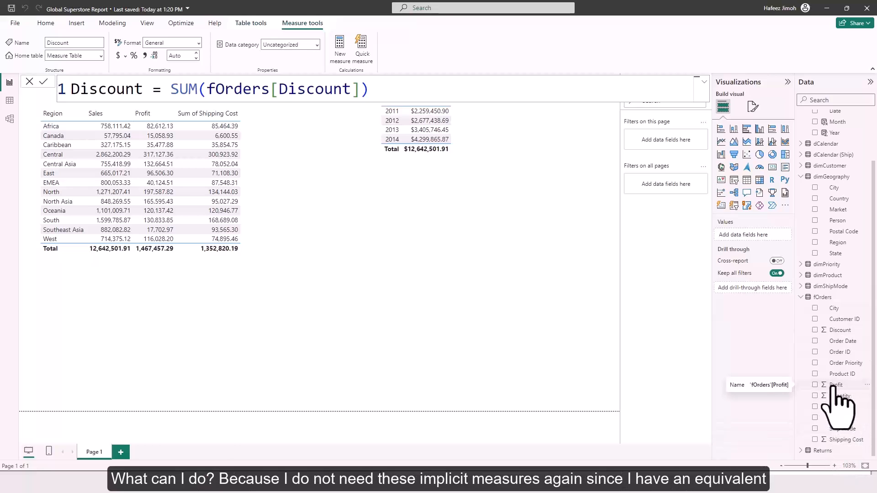
{"action": "scroll", "coordinate": [836, 402], "scroll_direction": "up", "scroll_amount": 3}
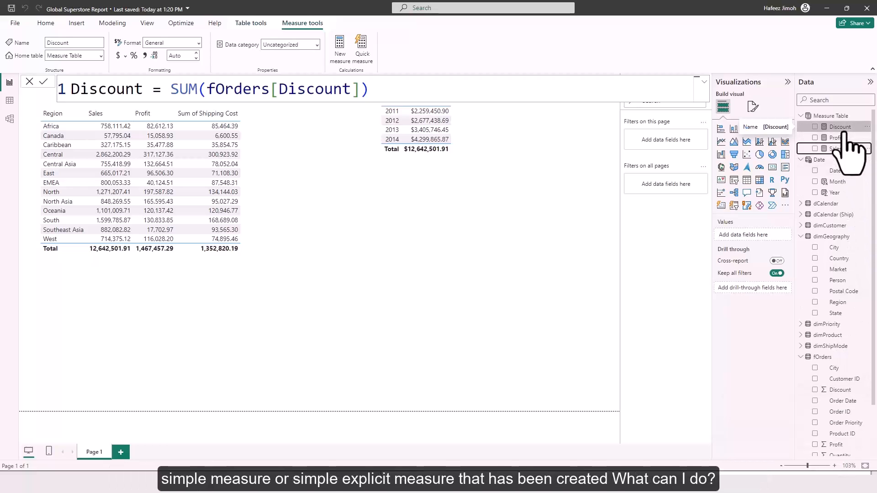
{"action": "scroll", "coordinate": [840, 229], "scroll_direction": "down", "scroll_amount": 2}
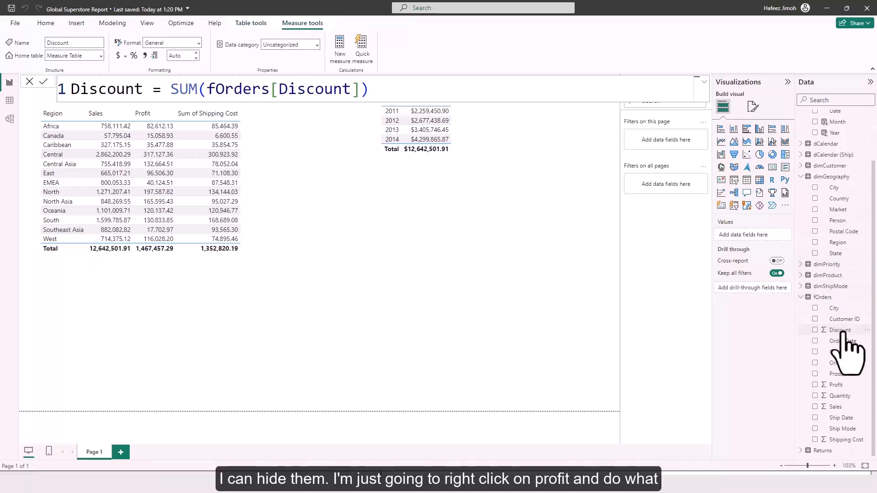
{"action": "right_click", "coordinate": [840, 392]}
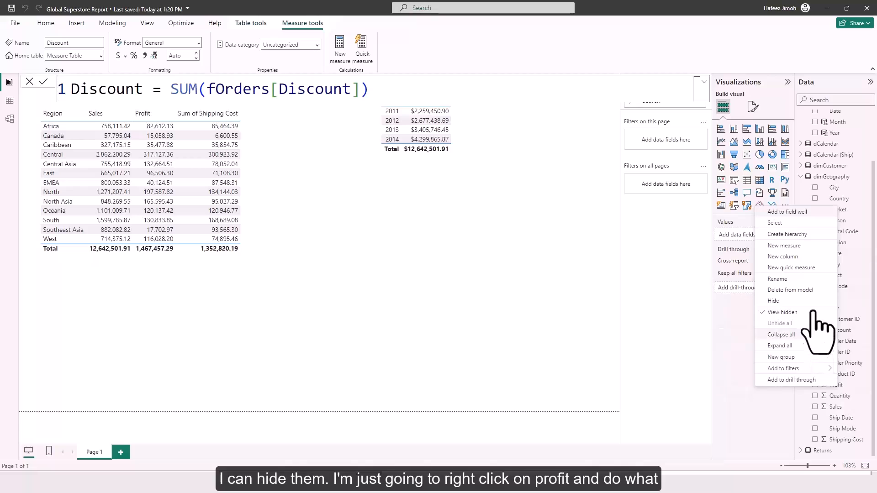
{"action": "left_click", "coordinate": [773, 301]}
{"action": "right_click", "coordinate": [840, 406]}
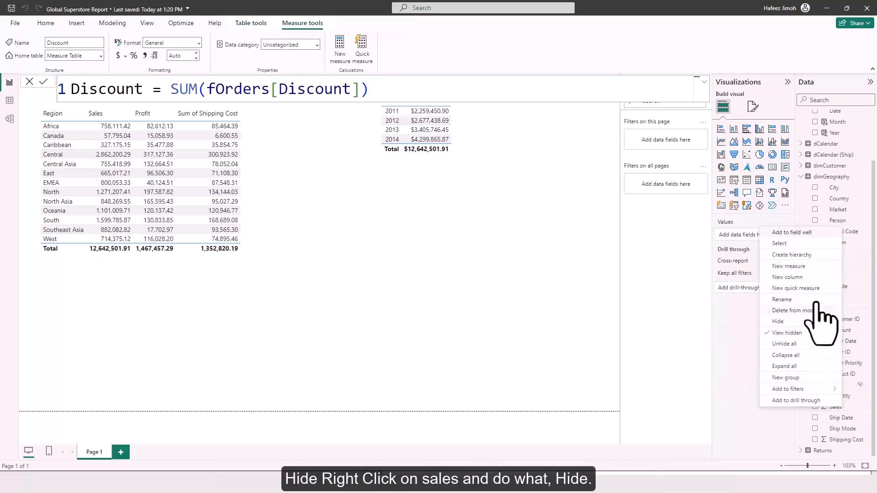
{"action": "left_click", "coordinate": [816, 321]}
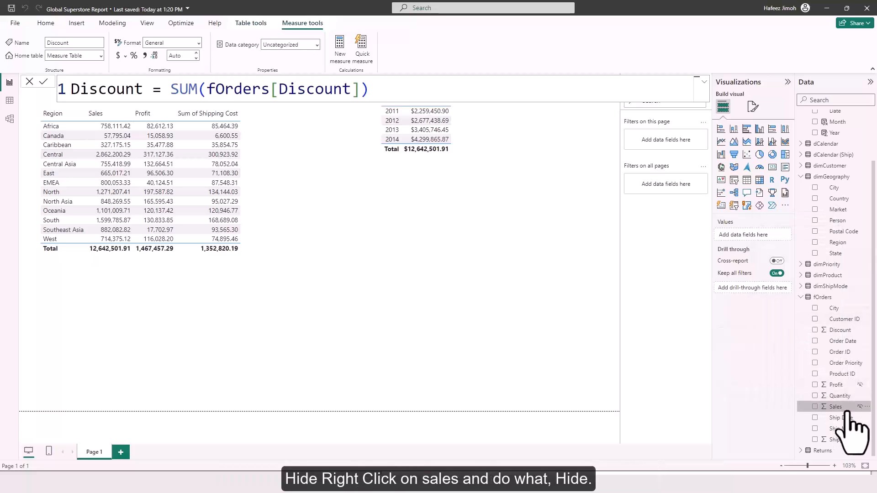
{"action": "right_click", "coordinate": [841, 439]}
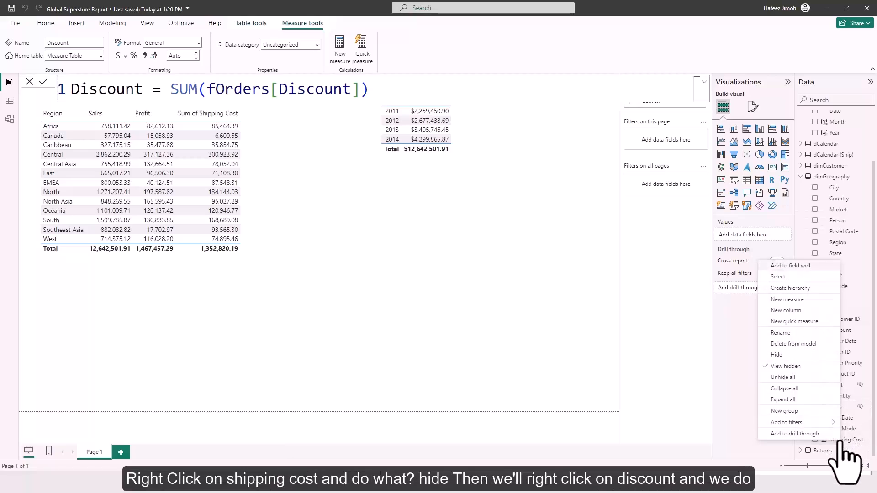
{"action": "left_click", "coordinate": [816, 355]}
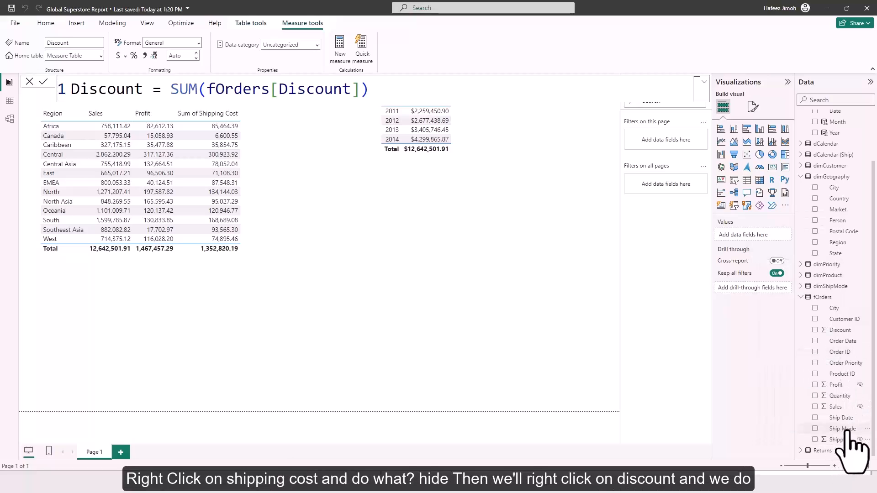
{"action": "right_click", "coordinate": [839, 329]}
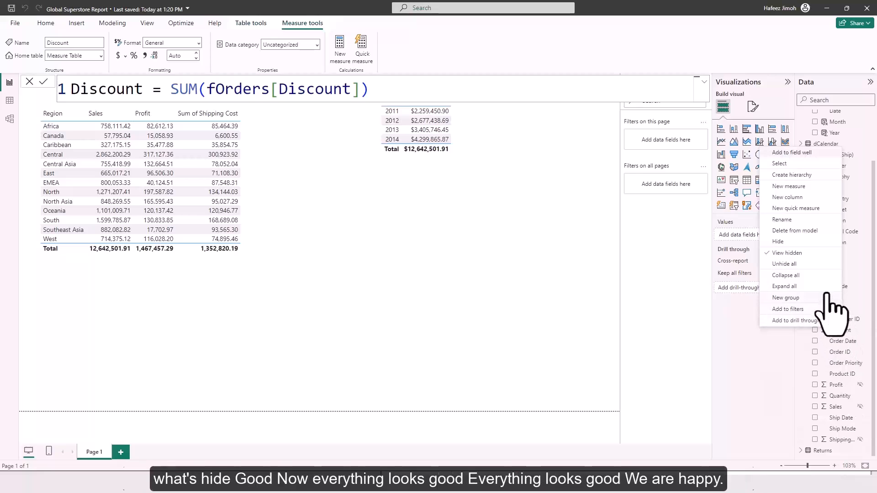
{"action": "left_click", "coordinate": [806, 242]}
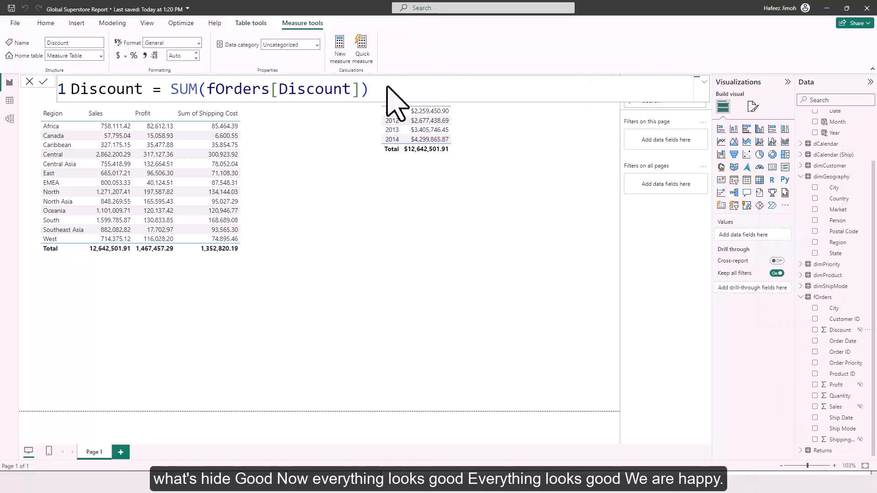
Step: Leave the measure formula, nudge the region table slightly and move the year table lower beside it on the page
{"action": "left_click", "coordinate": [430, 206]}
{"action": "left_click", "coordinate": [274, 206]}
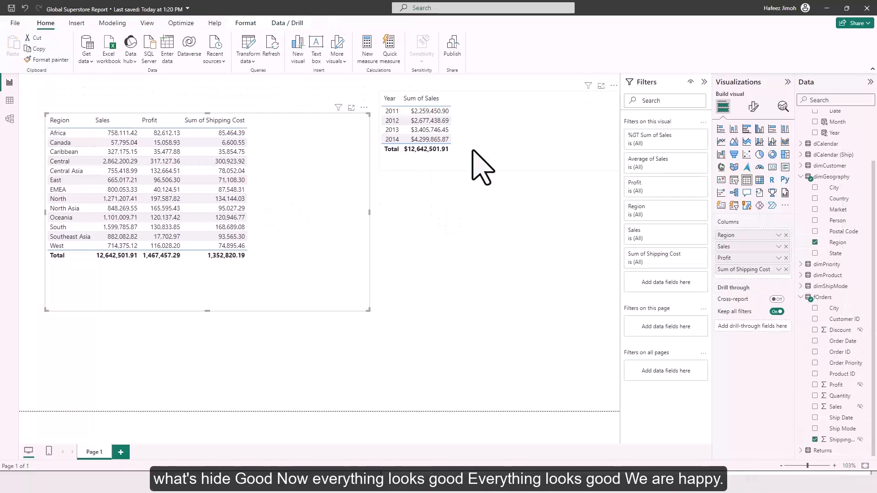
{"action": "left_click", "coordinate": [487, 182]}
{"action": "left_click_drag", "start_coordinate": [527, 166], "coordinate": [518, 171]}
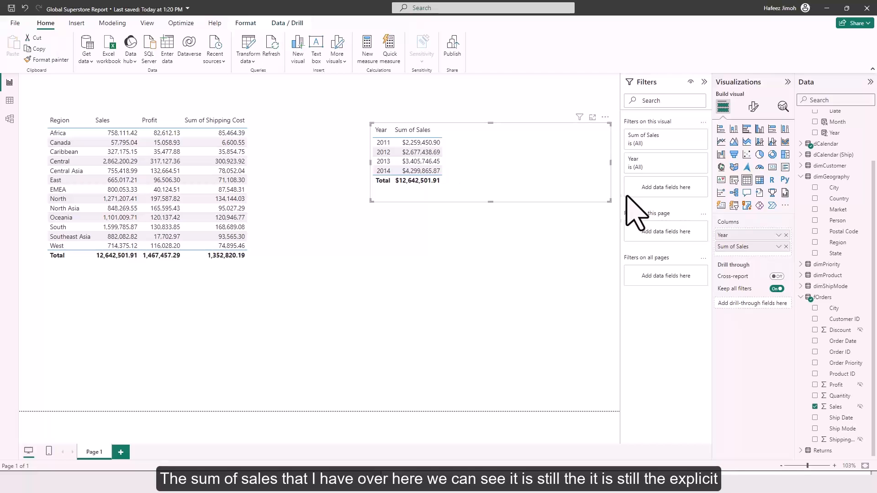
Step: Replace Sum of Sales in the year table with the explicit Sales measure from Measure Table
{"action": "left_click", "coordinate": [786, 246]}
{"action": "scroll", "coordinate": [851, 235], "scroll_direction": "up", "scroll_amount": 3}
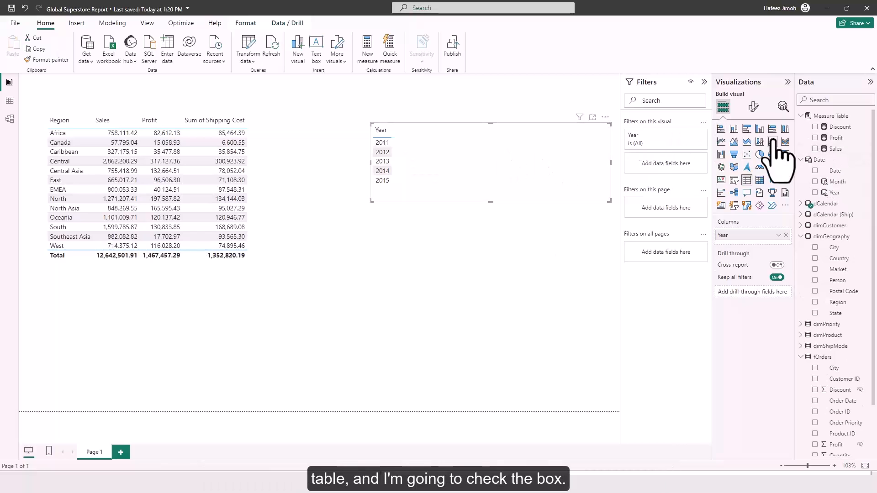
{"action": "left_click", "coordinate": [815, 149]}
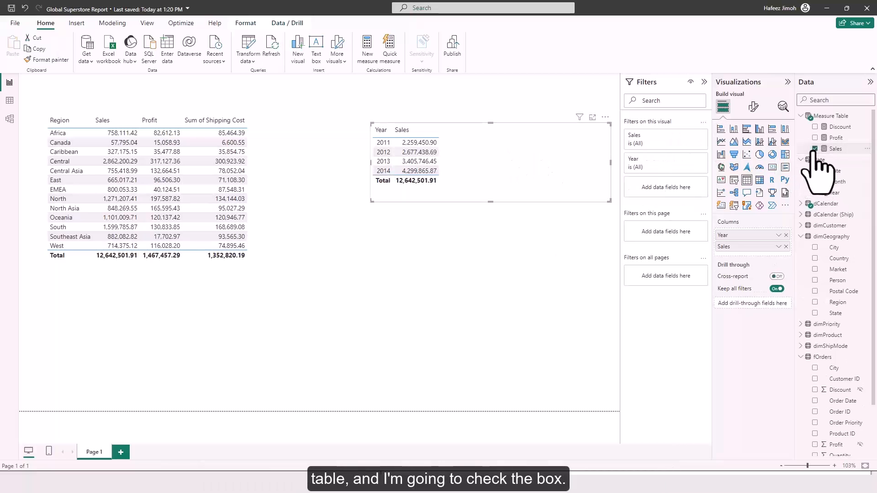
Step: Remove the Sum of Shipping Cost column from the region table
{"action": "left_click", "coordinate": [294, 201]}
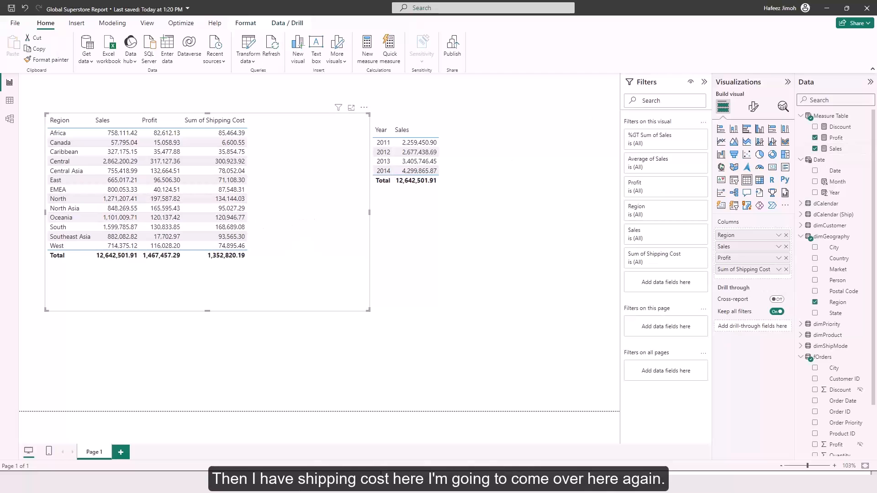
{"action": "scroll", "coordinate": [838, 438], "scroll_direction": "down", "scroll_amount": 3}
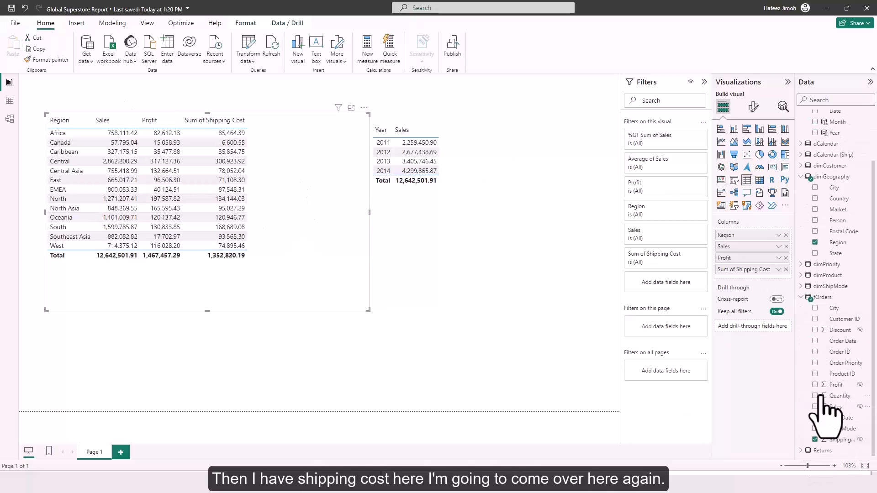
{"action": "left_click", "coordinate": [786, 269]}
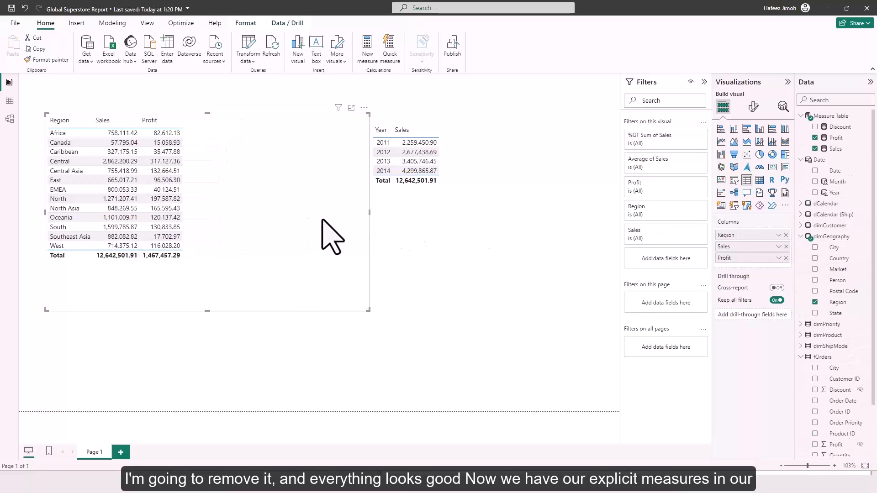
Step: Shrink the region table visual around its remaining columns and move the year table up and closer to it
{"action": "left_click_drag", "start_coordinate": [368, 311], "coordinate": [276, 298]}
{"action": "left_click_drag", "start_coordinate": [491, 182], "coordinate": [440, 169]}
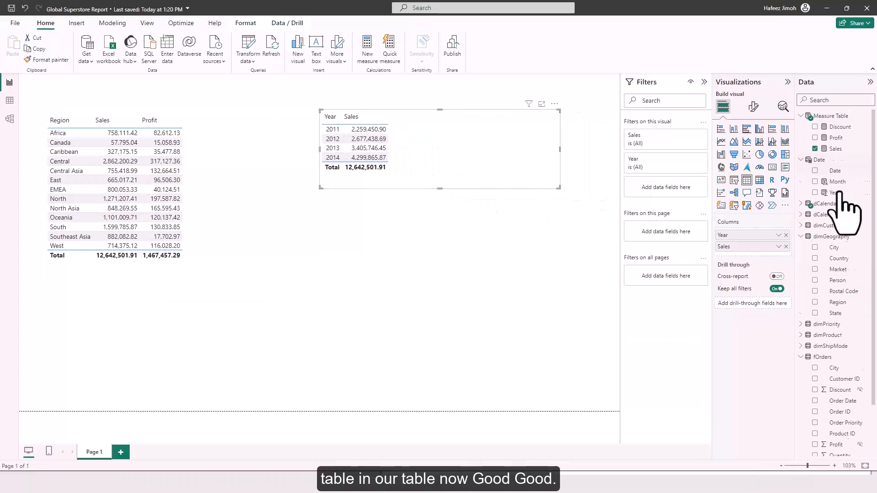
Step: Check the hidden fOrders columns in the model view, then return to the report view and review the measures in Measure Table
{"action": "scroll", "coordinate": [846, 210], "scroll_direction": "down", "scroll_amount": 3}
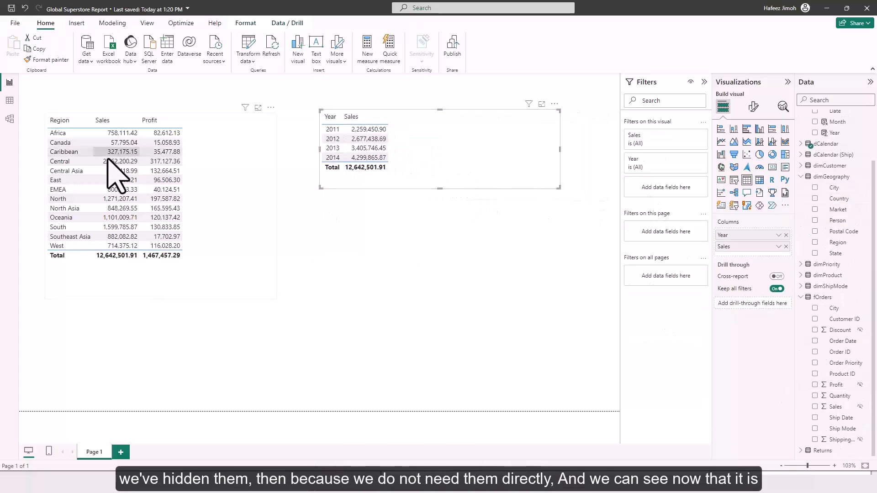
{"action": "left_click", "coordinate": [10, 119]}
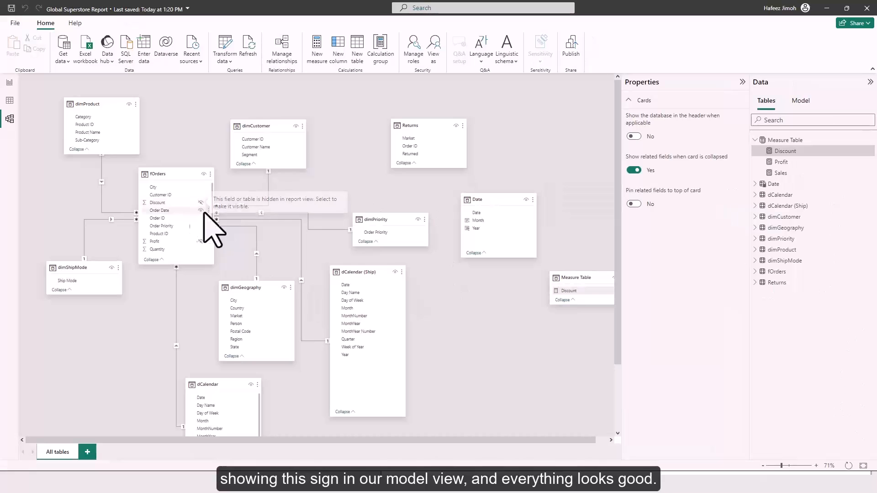
{"action": "left_click", "coordinate": [9, 83]}
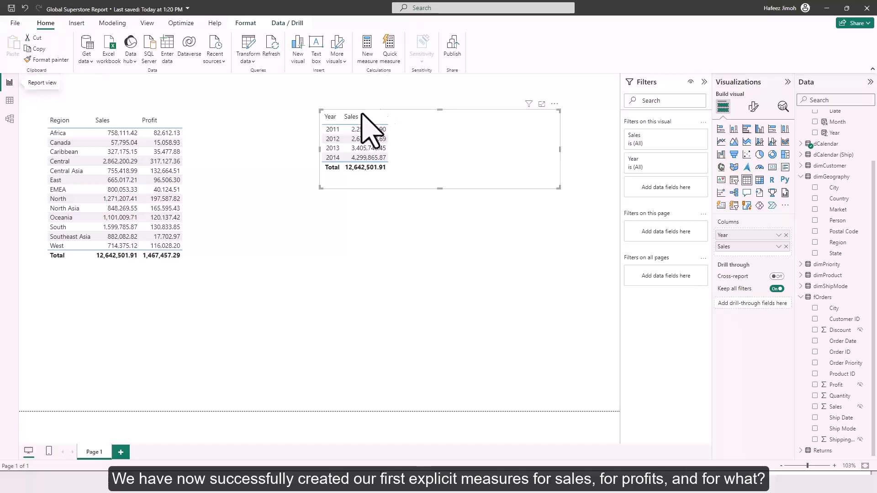
{"action": "scroll", "coordinate": [852, 206], "scroll_direction": "up", "scroll_amount": 3}
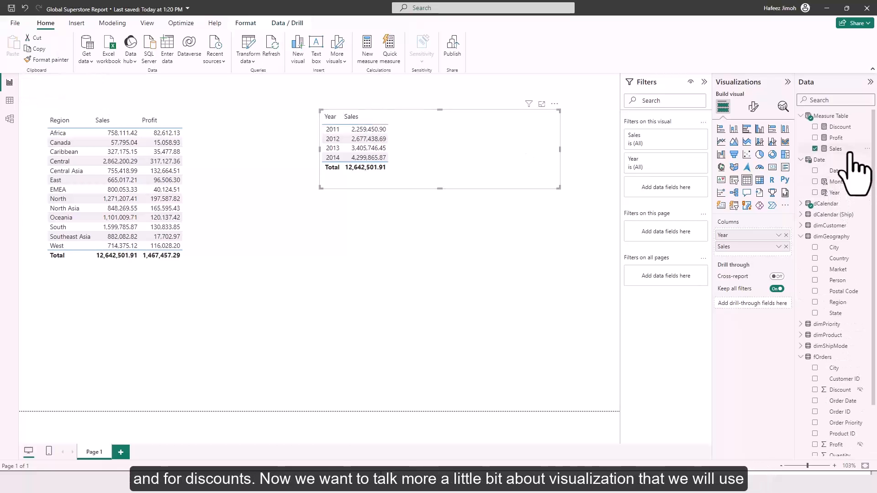